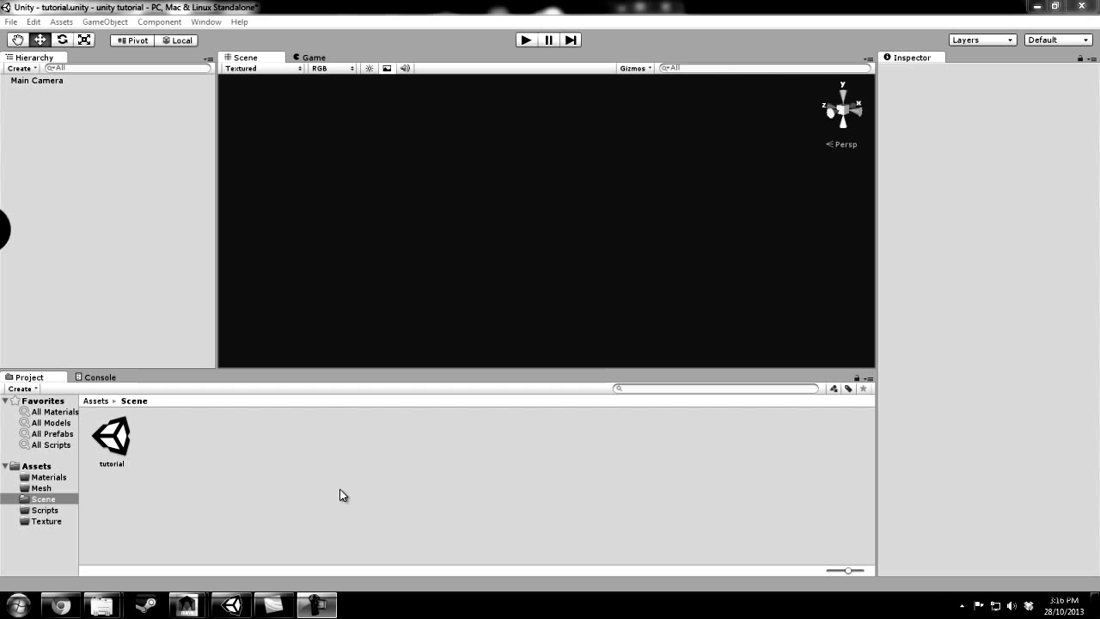
# Switch to Maya and turn on Interactive Creation for the polygon primitives
pyautogui.moveTo(191, 612)
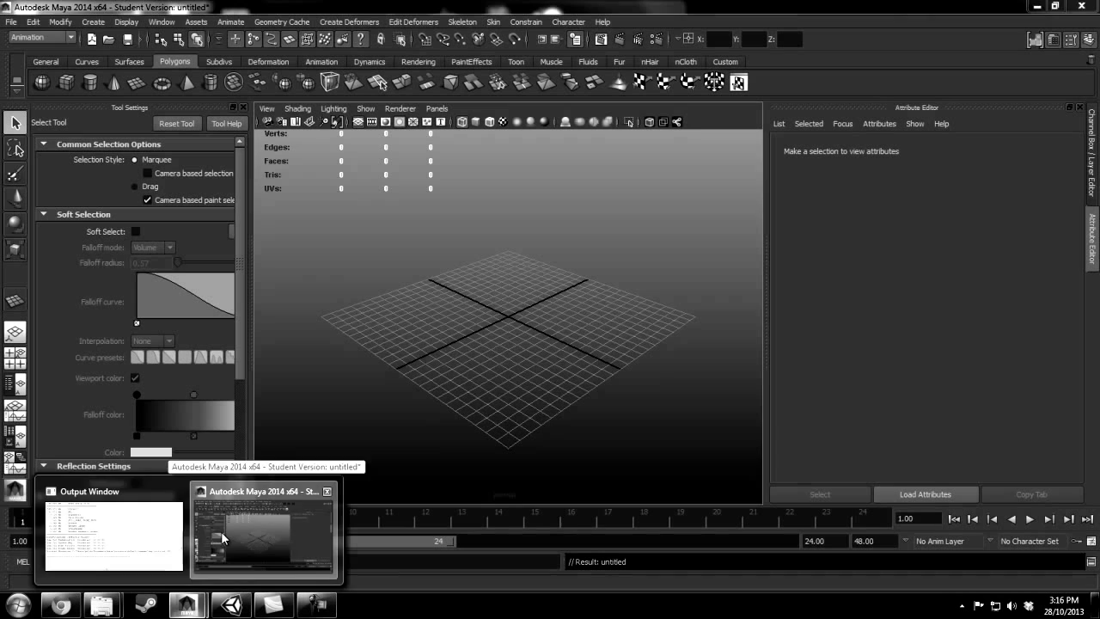
pyautogui.click(221, 531)
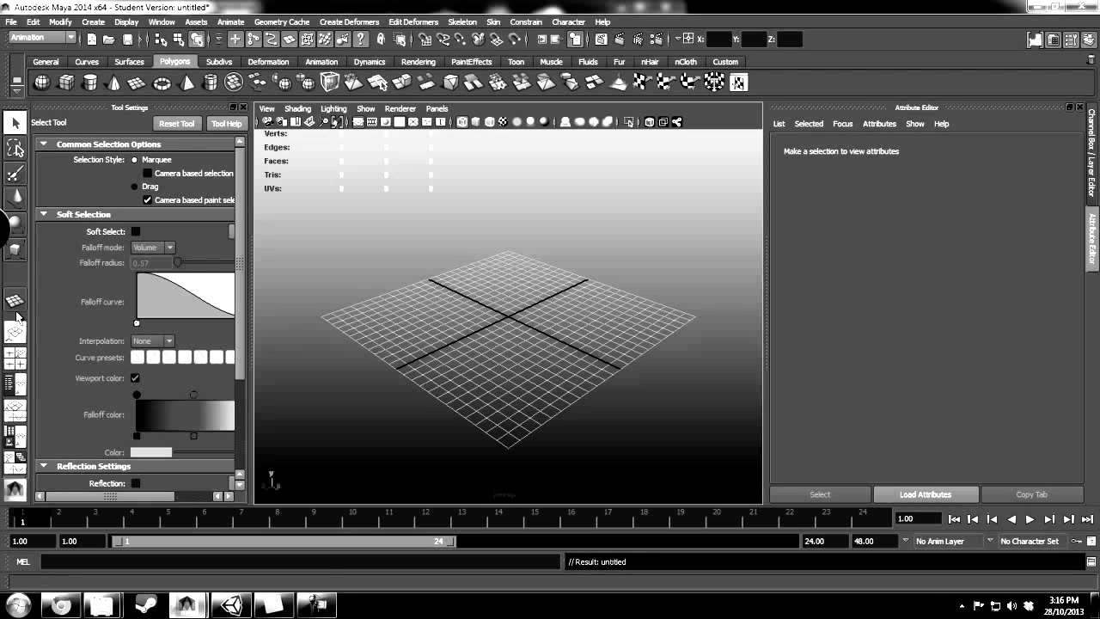
pyautogui.click(61, 26)
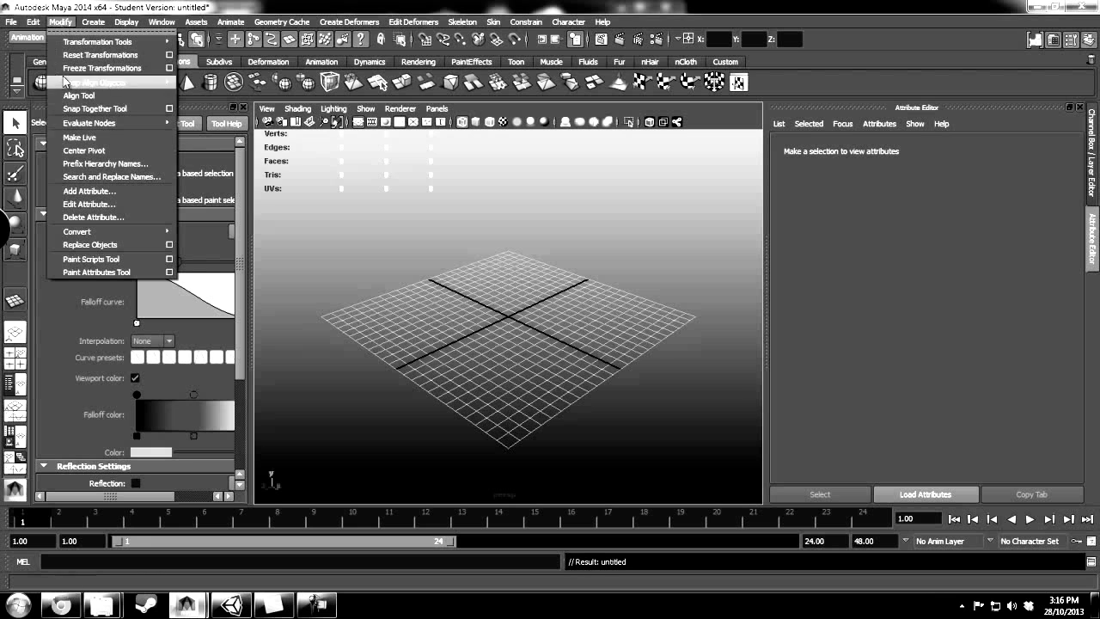
pyautogui.moveTo(93, 21)
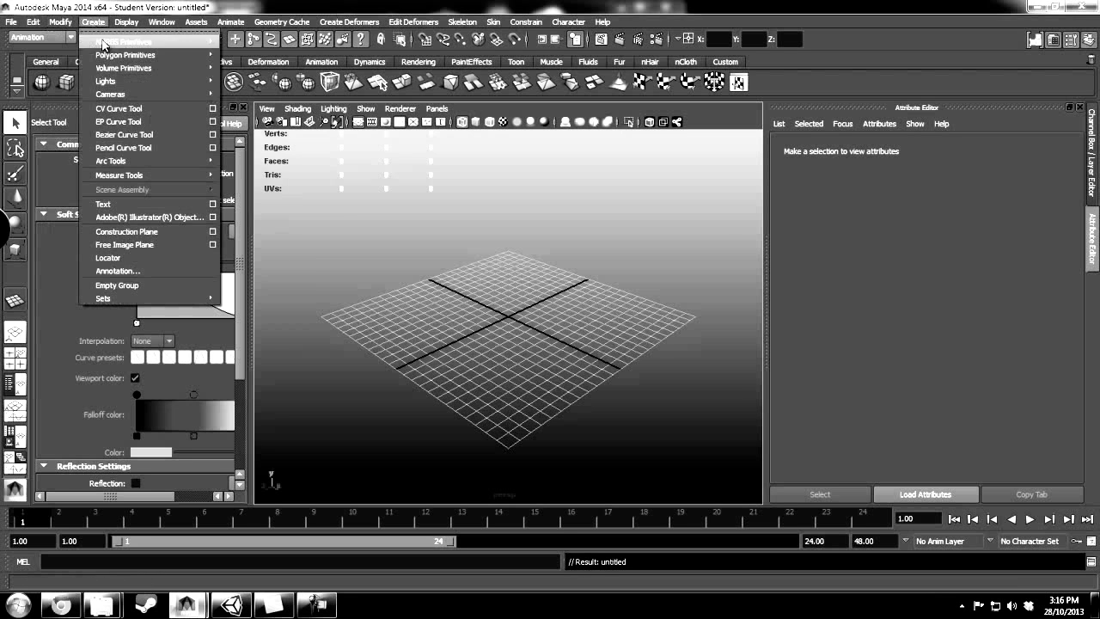
pyautogui.moveTo(129, 54)
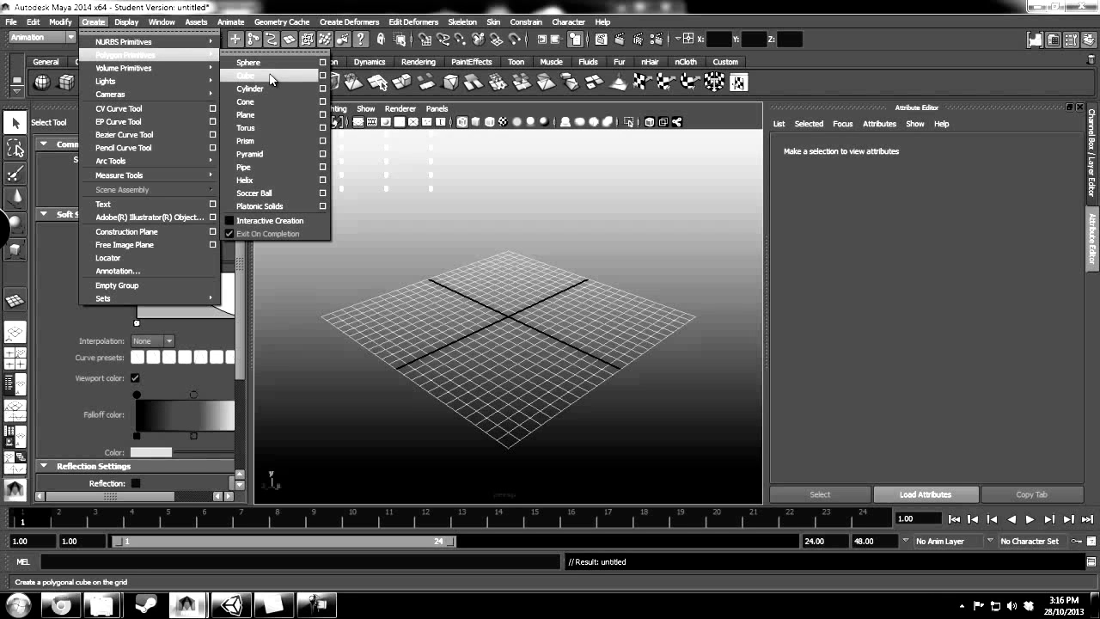
pyautogui.click(258, 221)
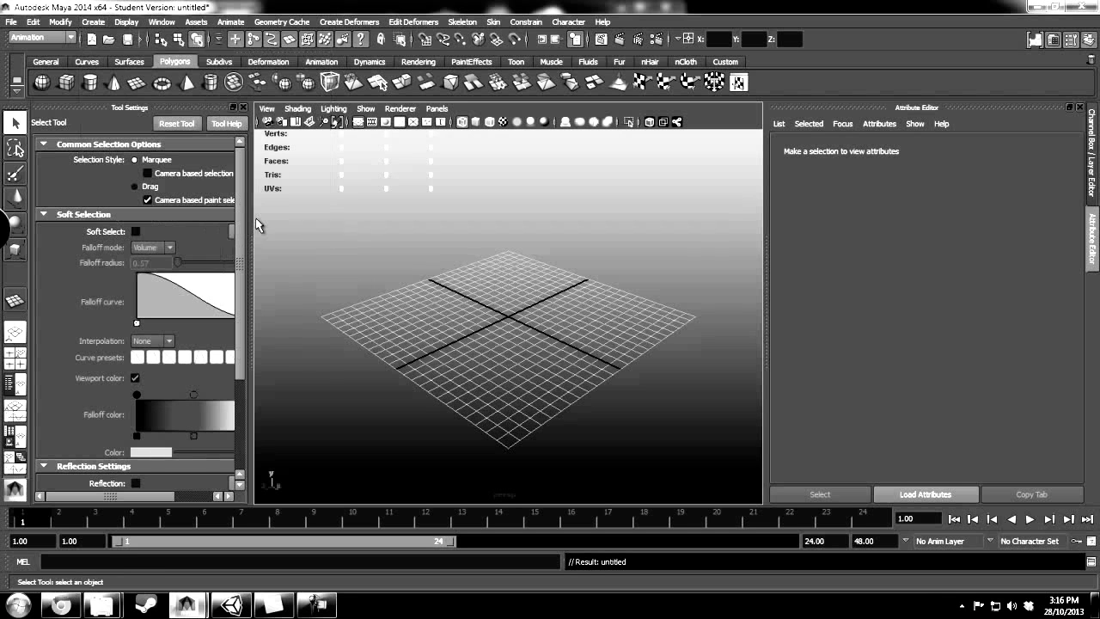
# Create a long, thin, upright polygon cube on the grid as a wall and display it shaded
pyautogui.click(99, 22)
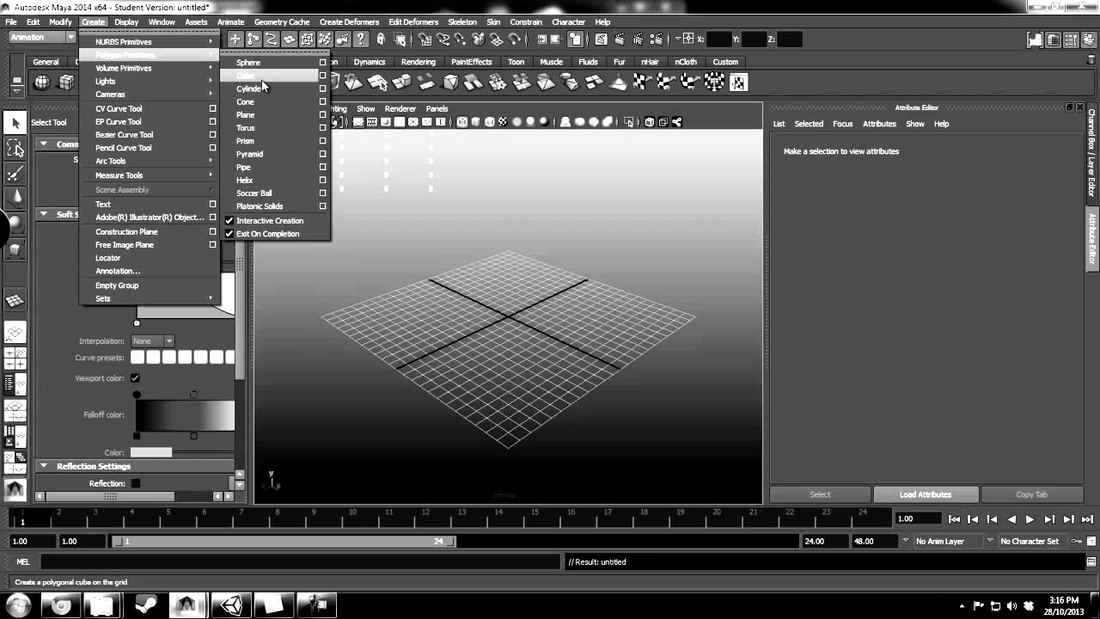
pyautogui.click(261, 78)
pyautogui.keyDown('alt'); pyautogui.moveTo(569, 260); pyautogui.dragTo(679, 295); pyautogui.keyUp('alt')
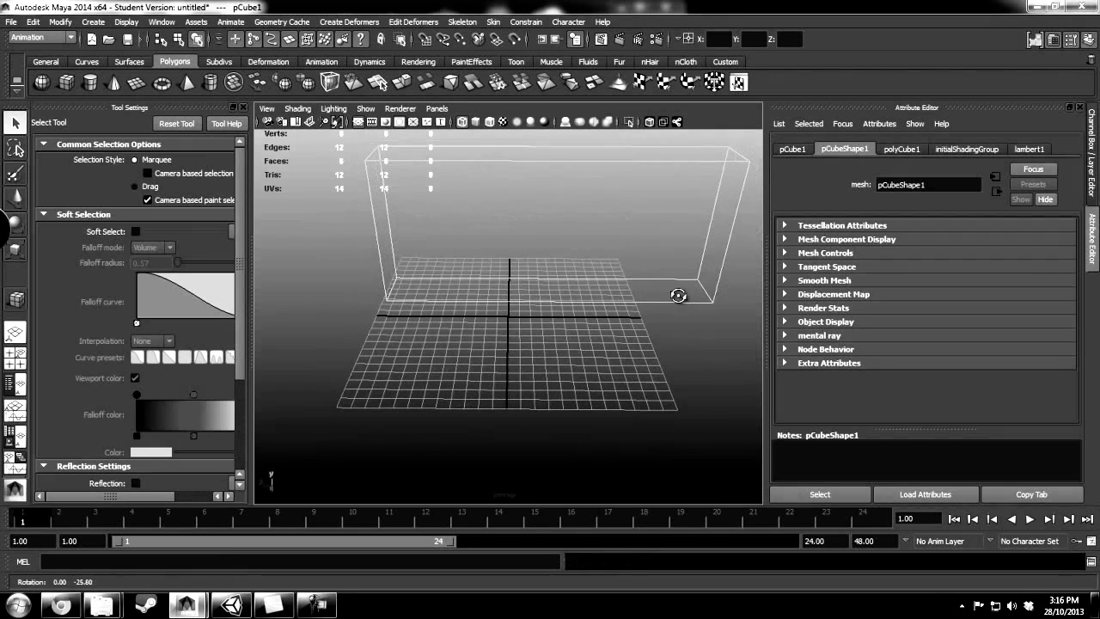
pyautogui.press('5')
pyautogui.moveTo(590, 332)
pyautogui.keyDown('alt'); pyautogui.mouseDown()
pyautogui.moveTo(560, 319)
pyautogui.moveTo(511, 467)
pyautogui.moveTo(510, 358)
pyautogui.moveTo(734, 341)
pyautogui.moveTo(634, 314)
pyautogui.moveTo(523, 372)
pyautogui.moveTo(369, 376)
pyautogui.moveTo(424, 373)
pyautogui.mouseUp(); pyautogui.keyUp('alt')
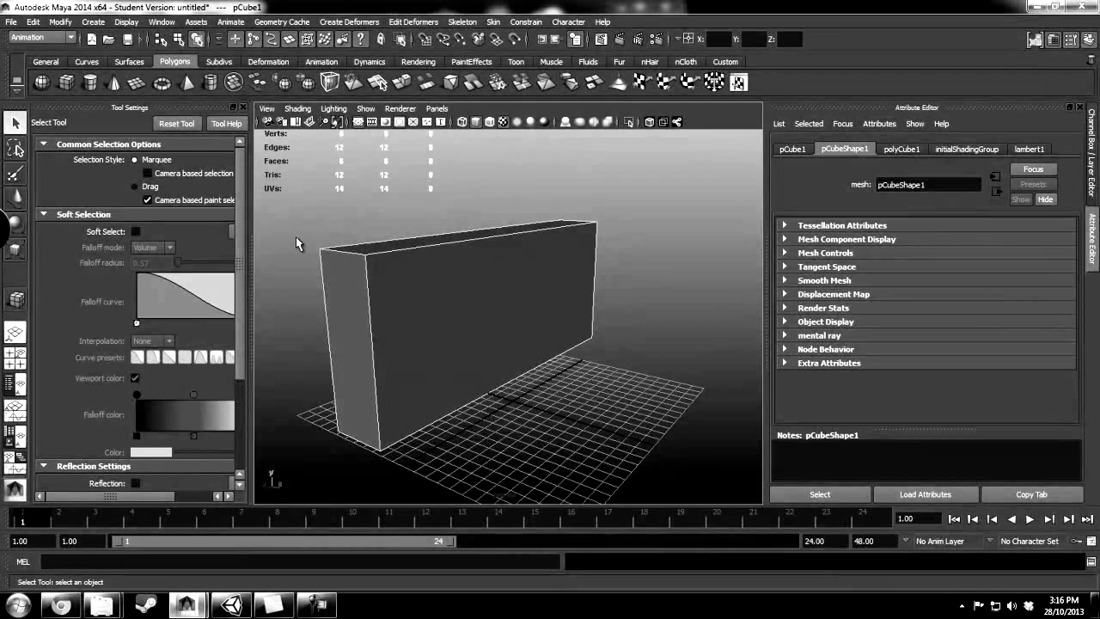
# Start exporting the selected wall, with the Desktop as the destination folder
pyautogui.click(12, 22)
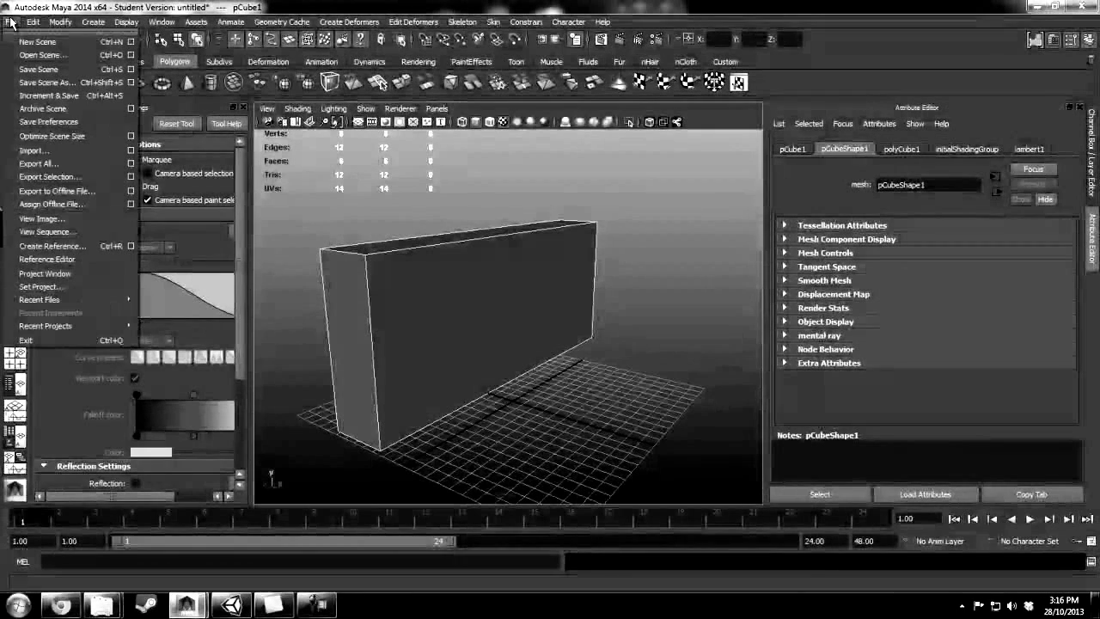
pyautogui.click(81, 178)
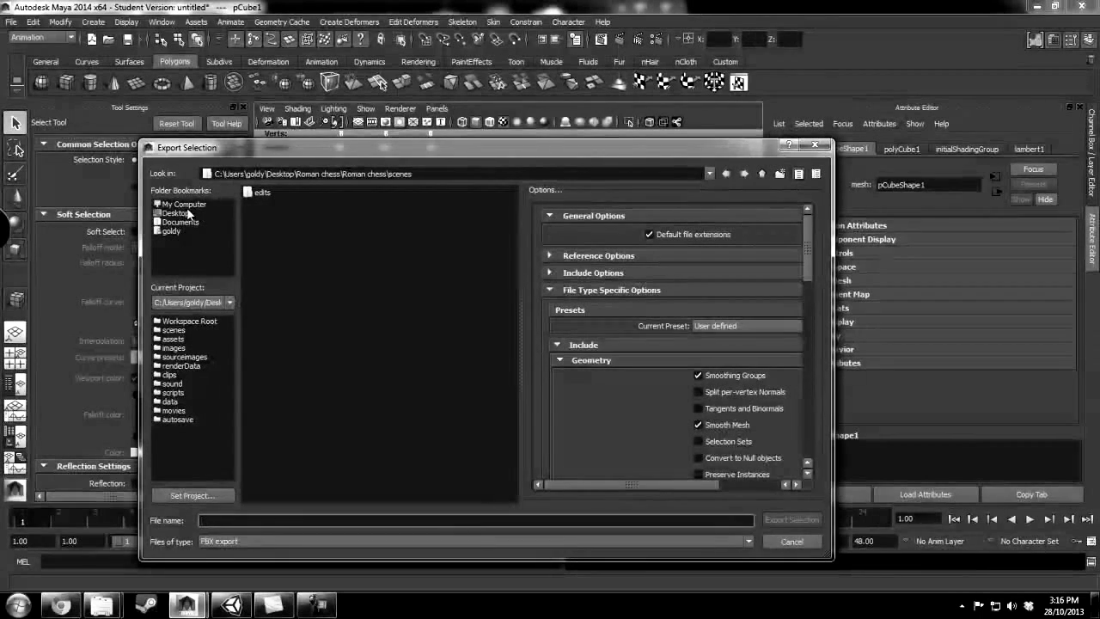
pyautogui.click(175, 212)
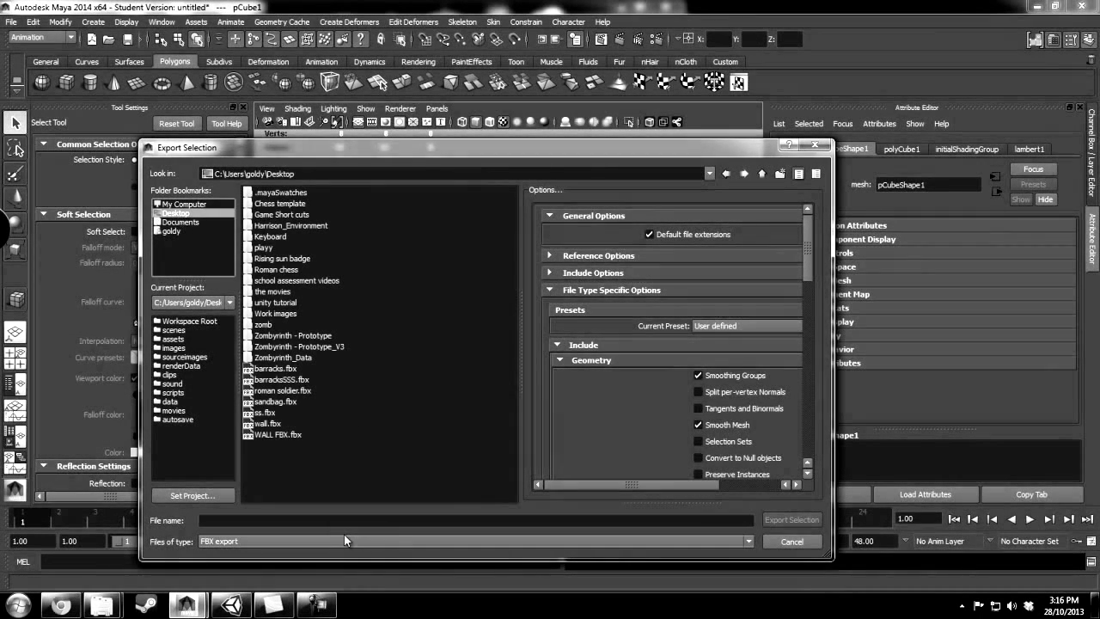
pyautogui.click(275, 544)
pyautogui.click(274, 544)
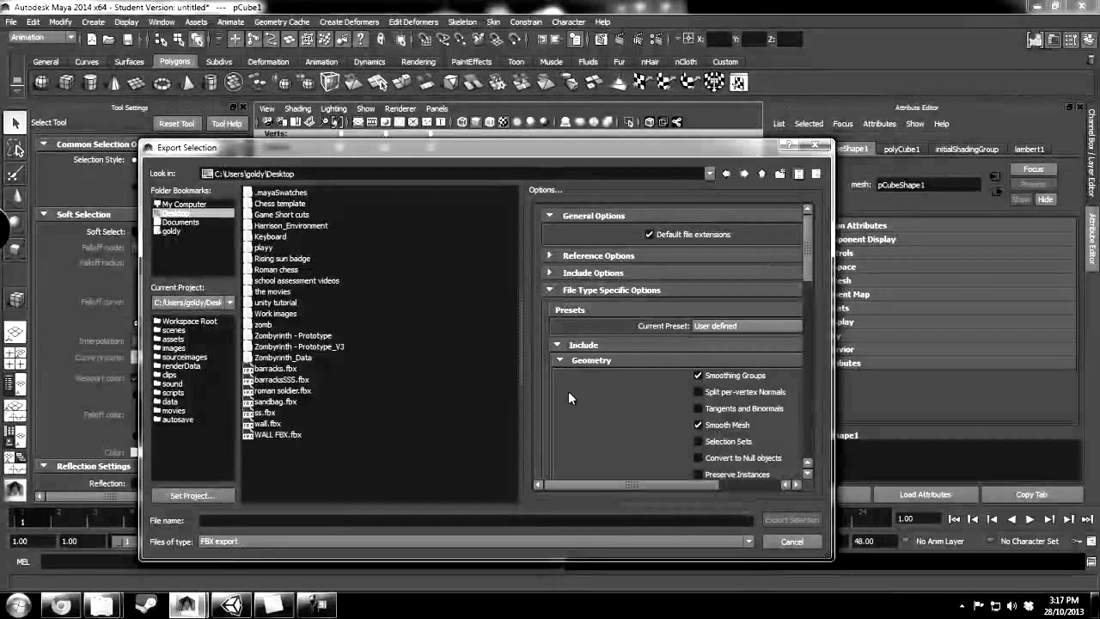
# Try the Animation and Bake Animation options of the FBX export and turn both off again
pyautogui.scroll(-1, 636, 329)
pyautogui.scroll(-3, 636, 329)
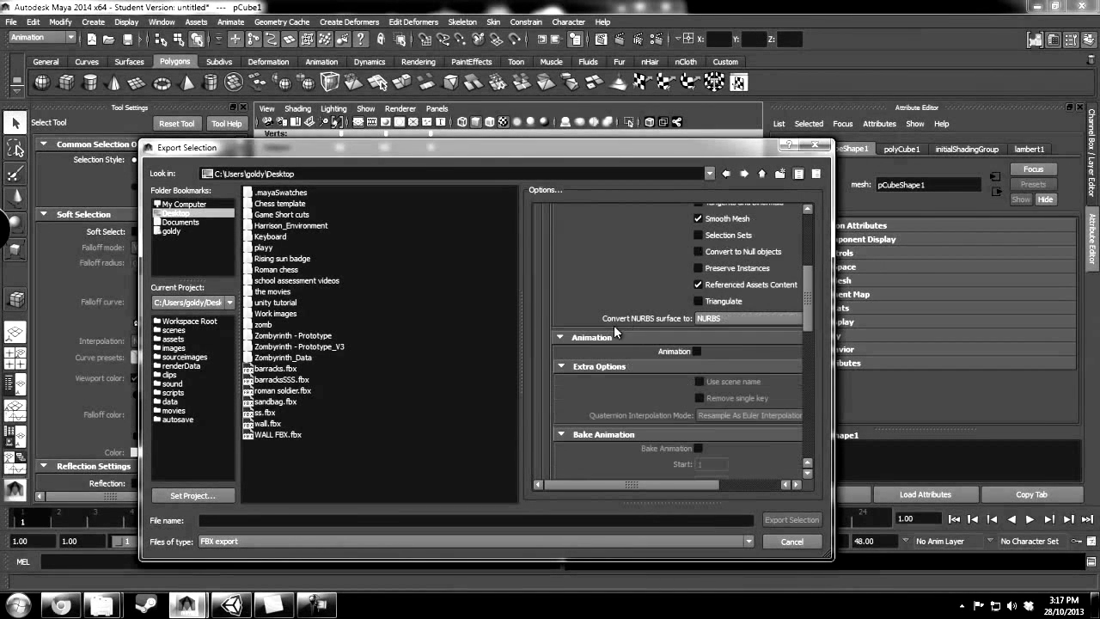
pyautogui.click(696, 352)
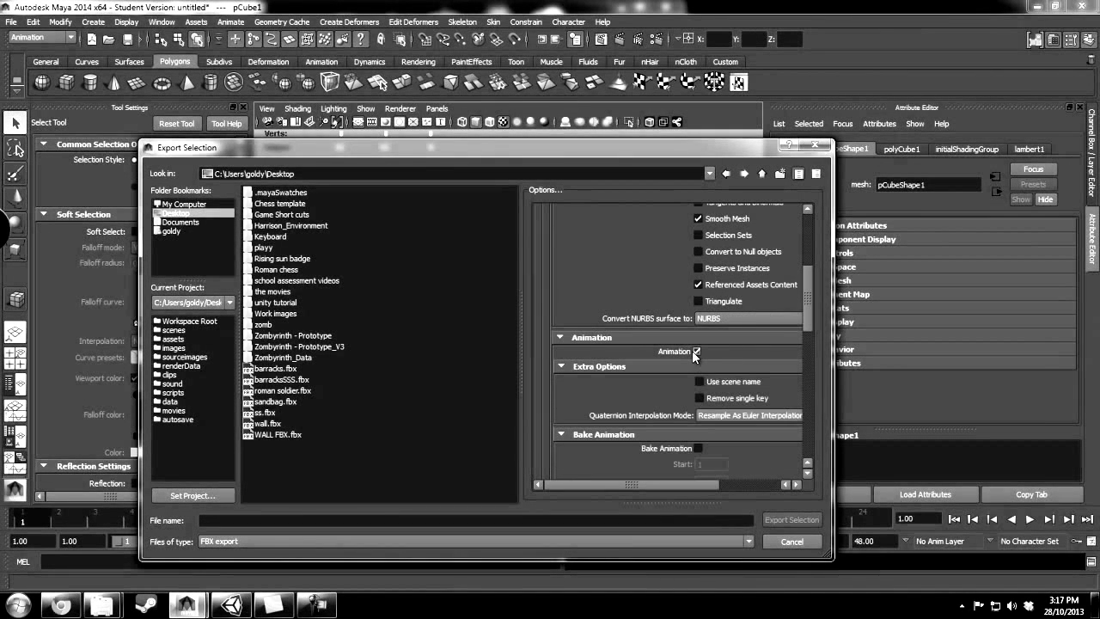
pyautogui.scroll(-2, 700, 366)
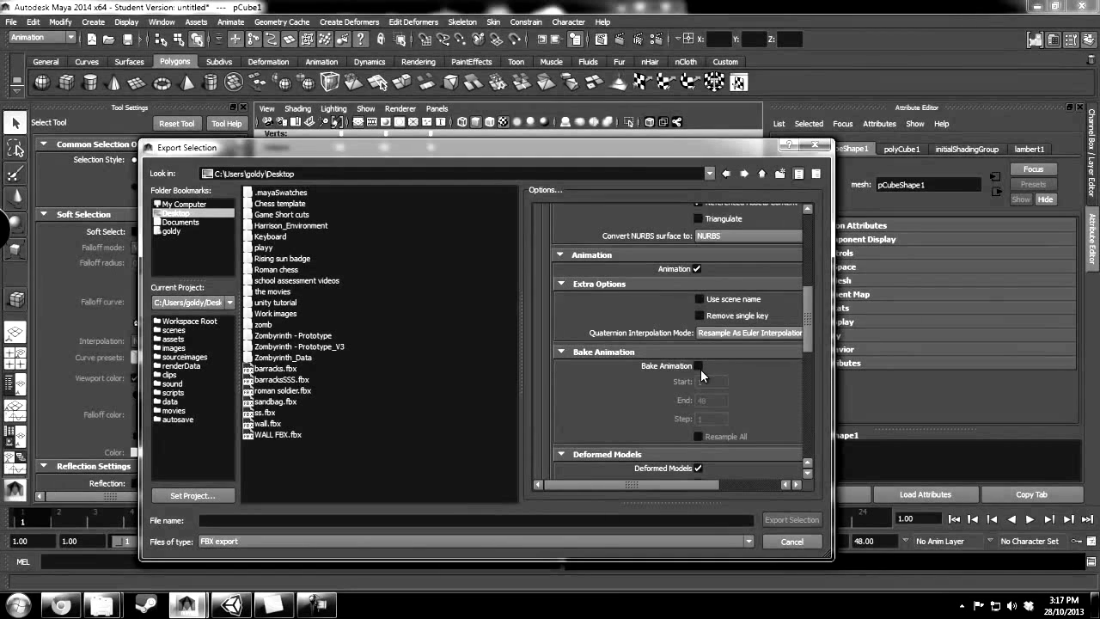
pyautogui.click(698, 367)
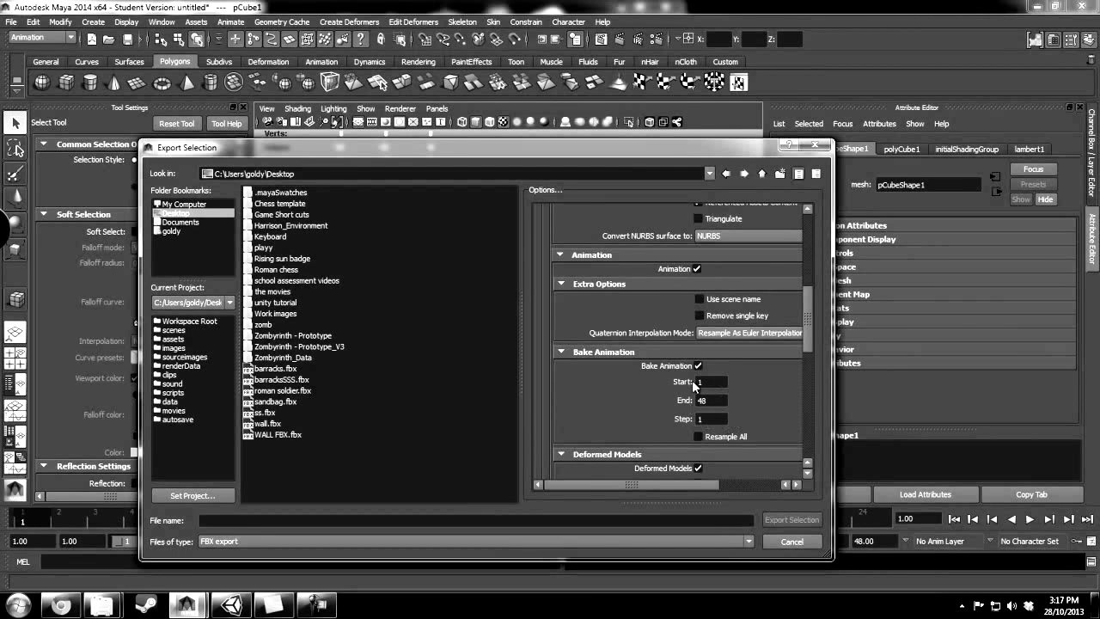
pyautogui.click(698, 365)
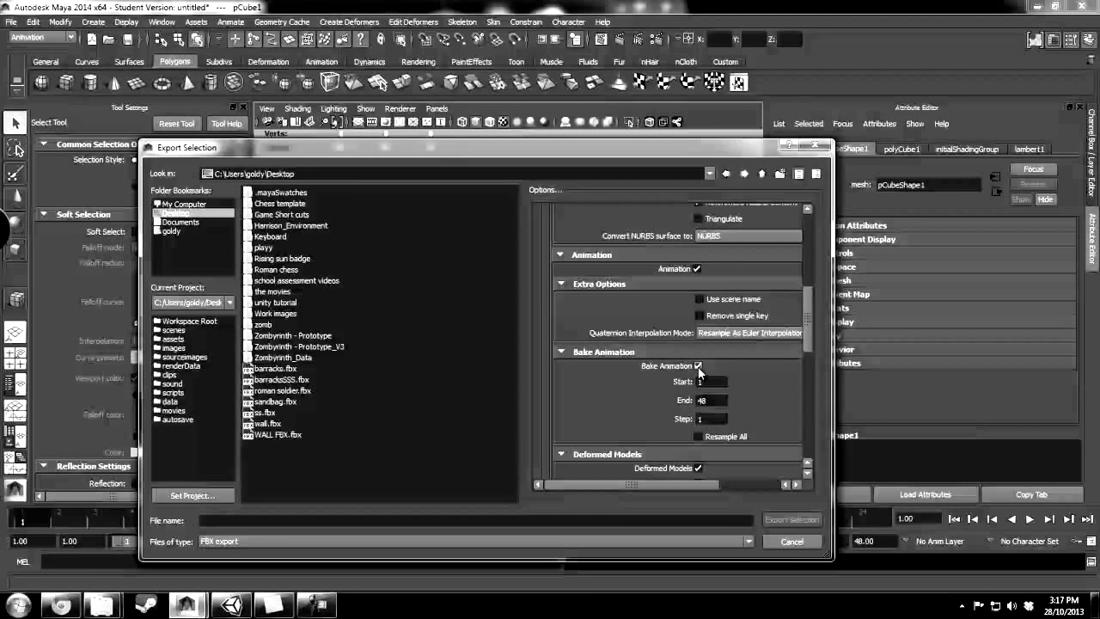
pyautogui.click(696, 268)
# Export the selected wall as an OBJ file named wall_tutorial
pyautogui.click(262, 542)
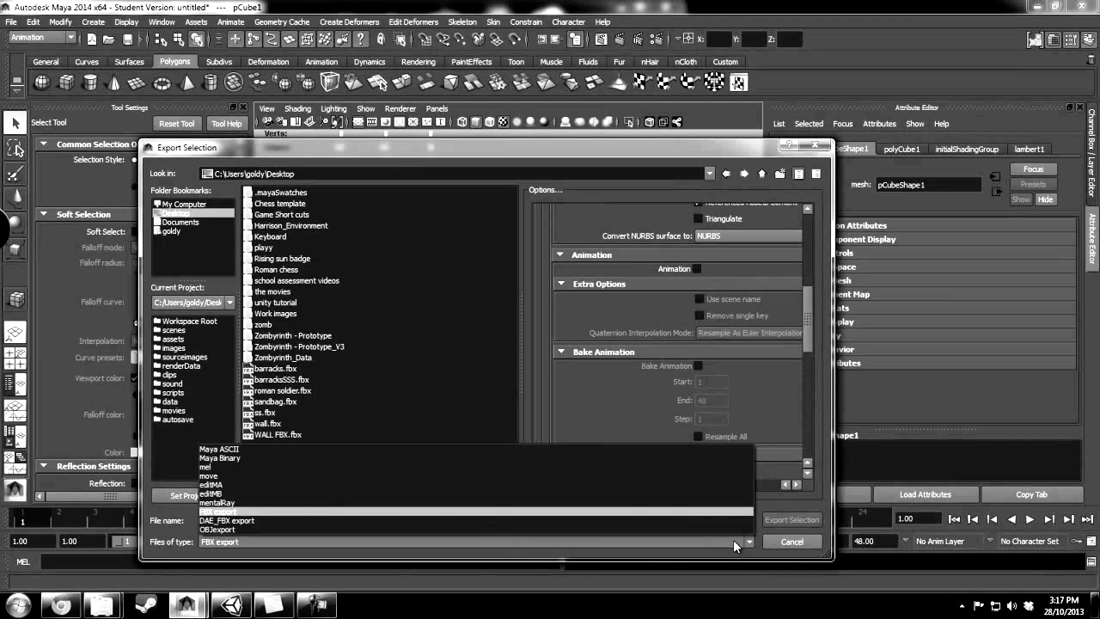
pyautogui.click(262, 529)
pyautogui.click(278, 522)
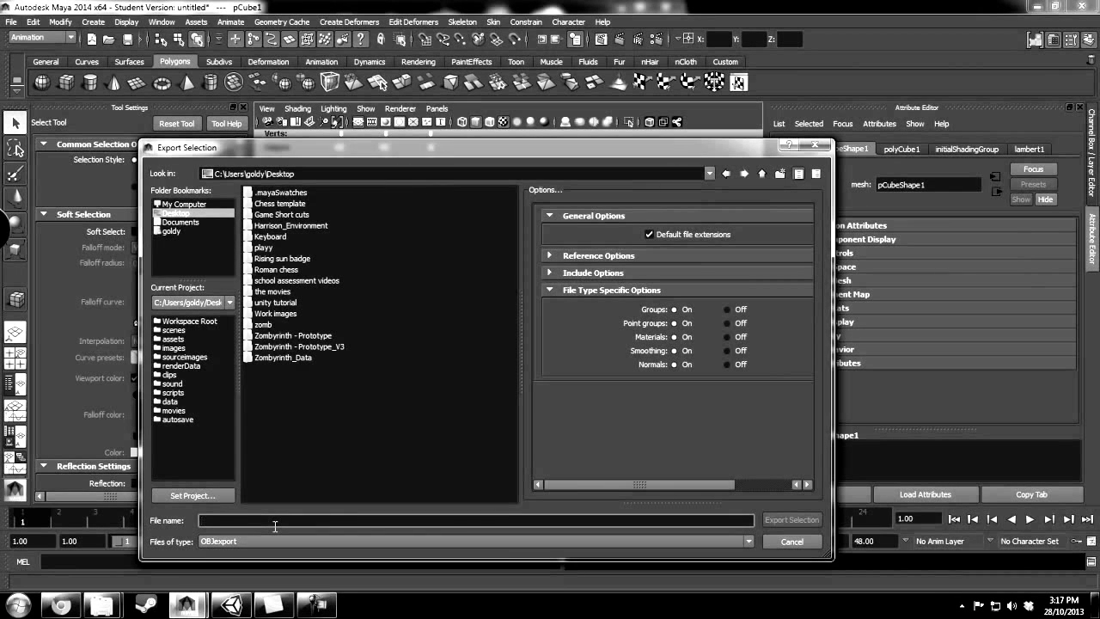
pyautogui.write('wall')
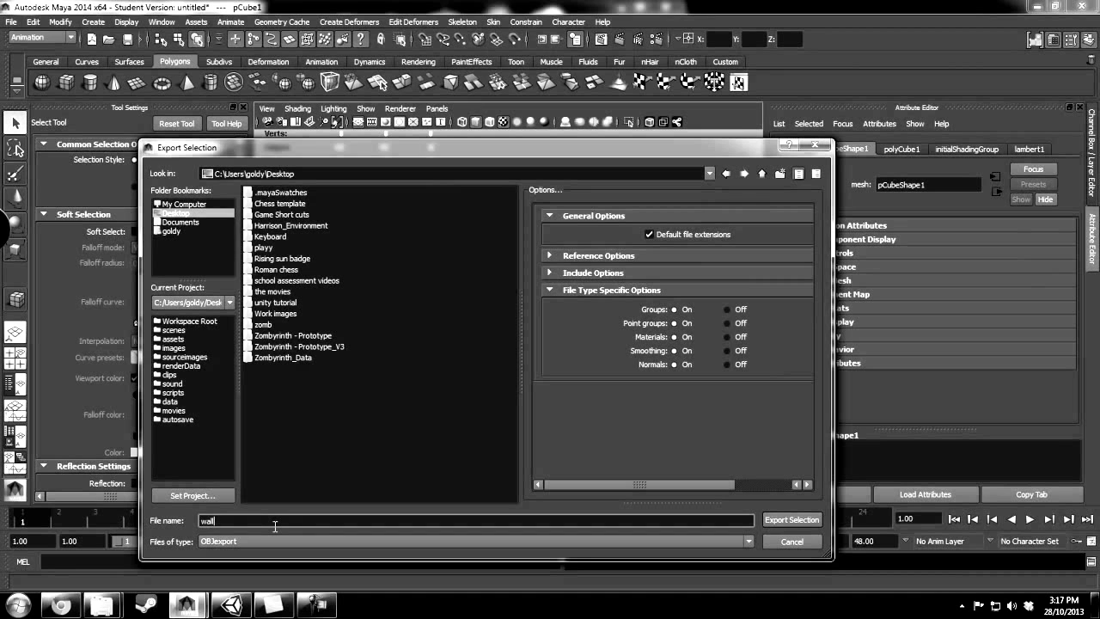
pyautogui.write('_tutorial')
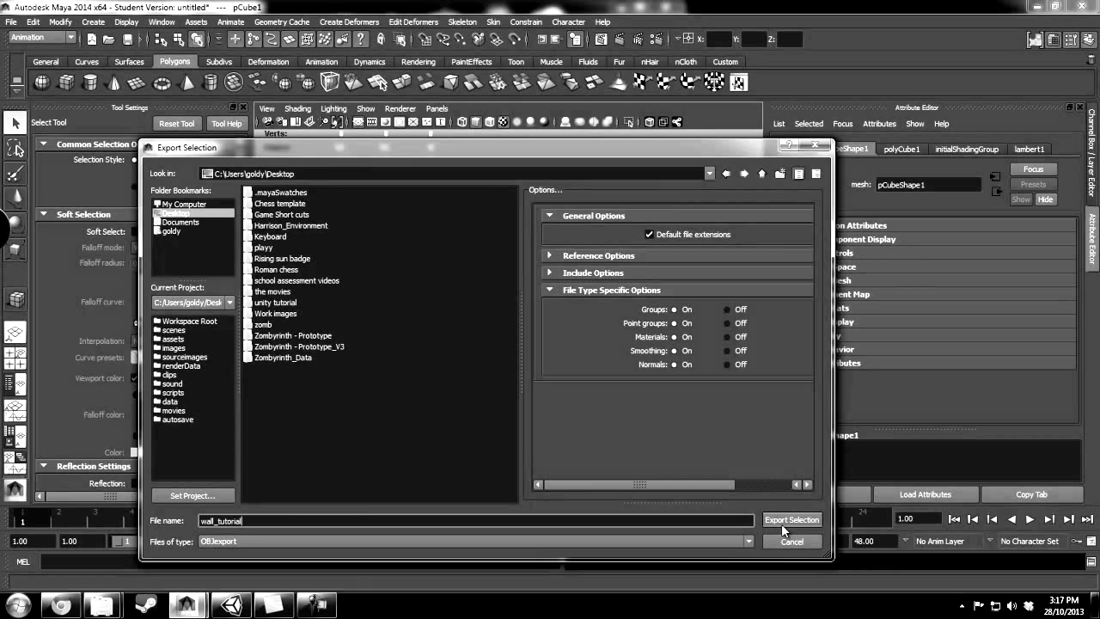
pyautogui.click(785, 523)
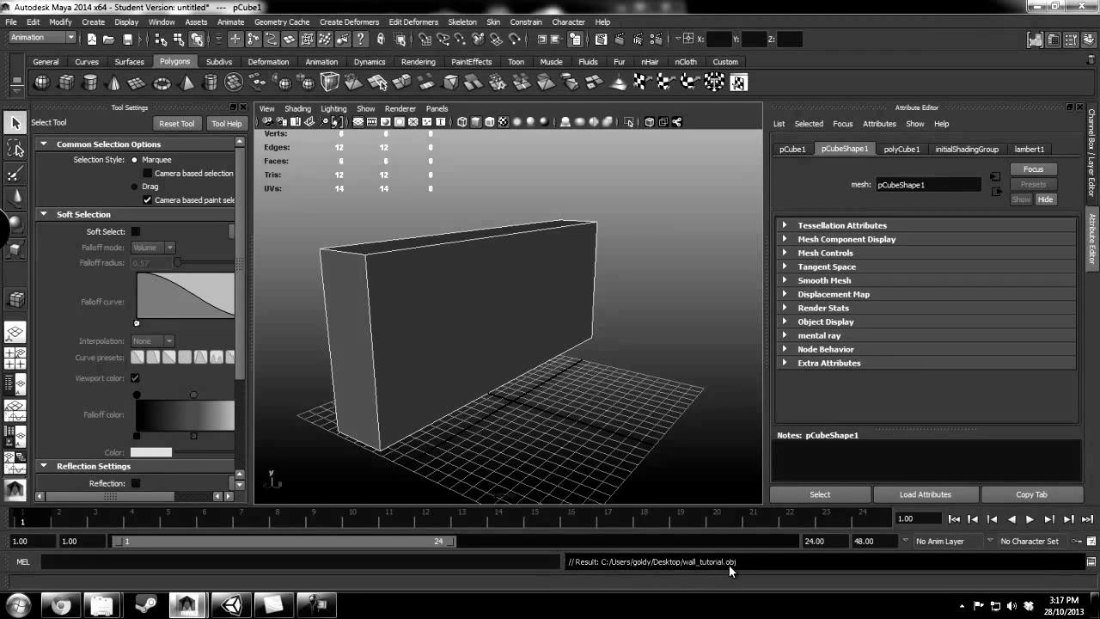
pyautogui.click(239, 606)
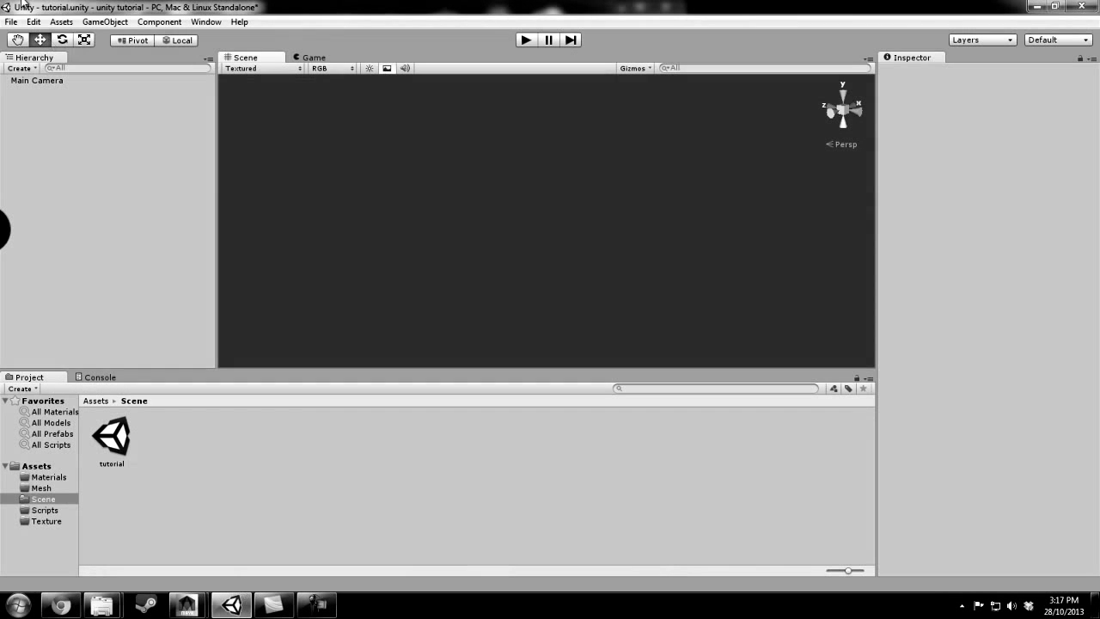
pyautogui.click(10, 22)
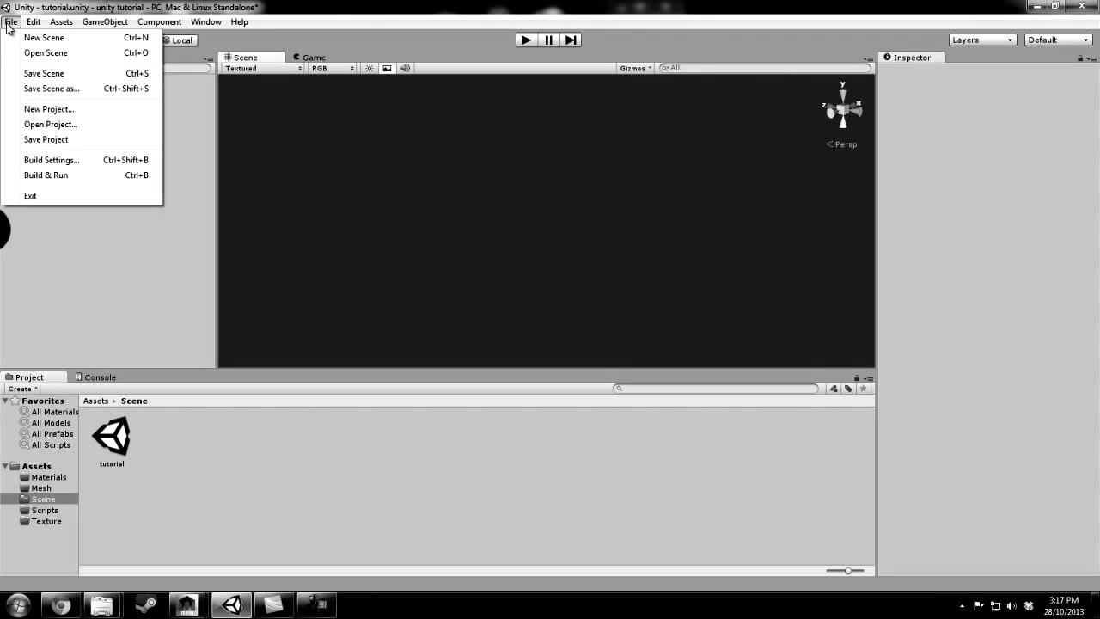
pyautogui.click(247, 472)
pyautogui.rightClick(246, 472)
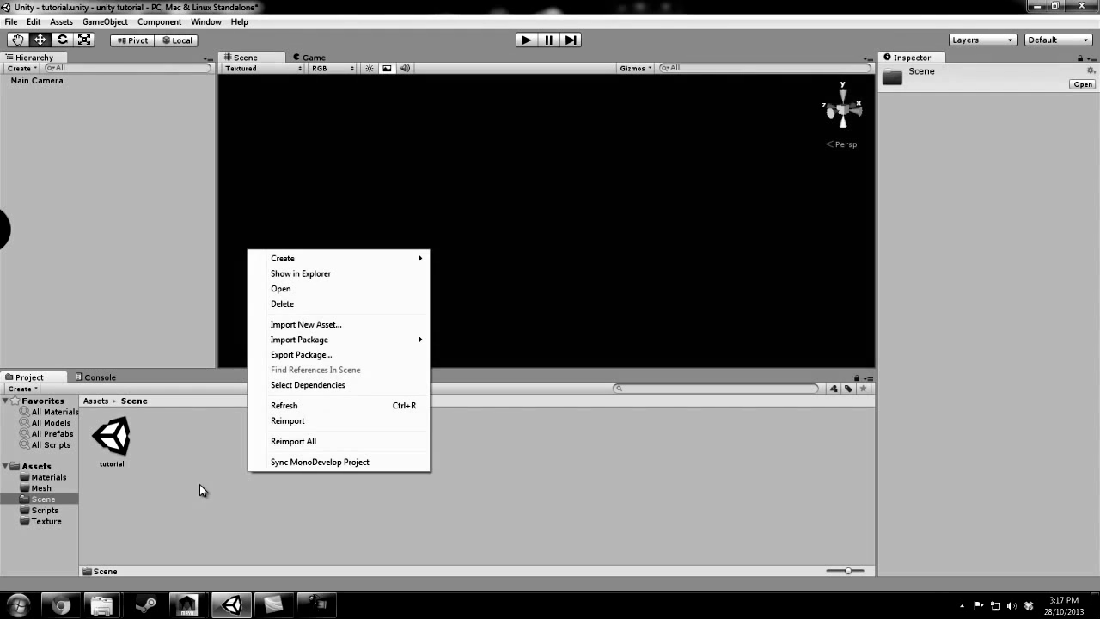
pyautogui.moveTo(304, 259)
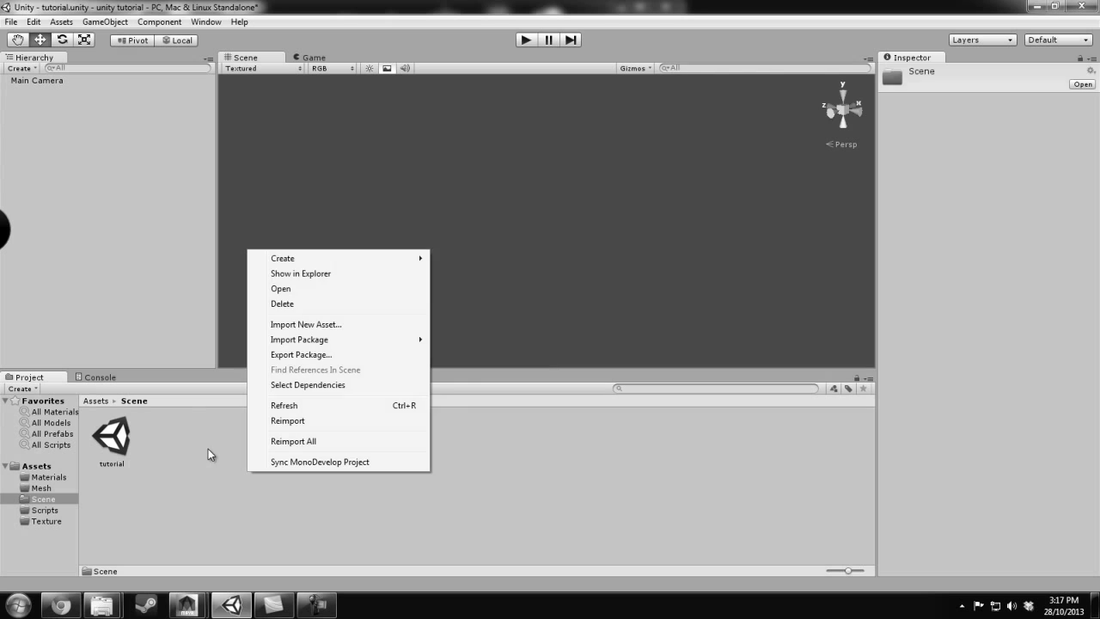
pyautogui.click(197, 459)
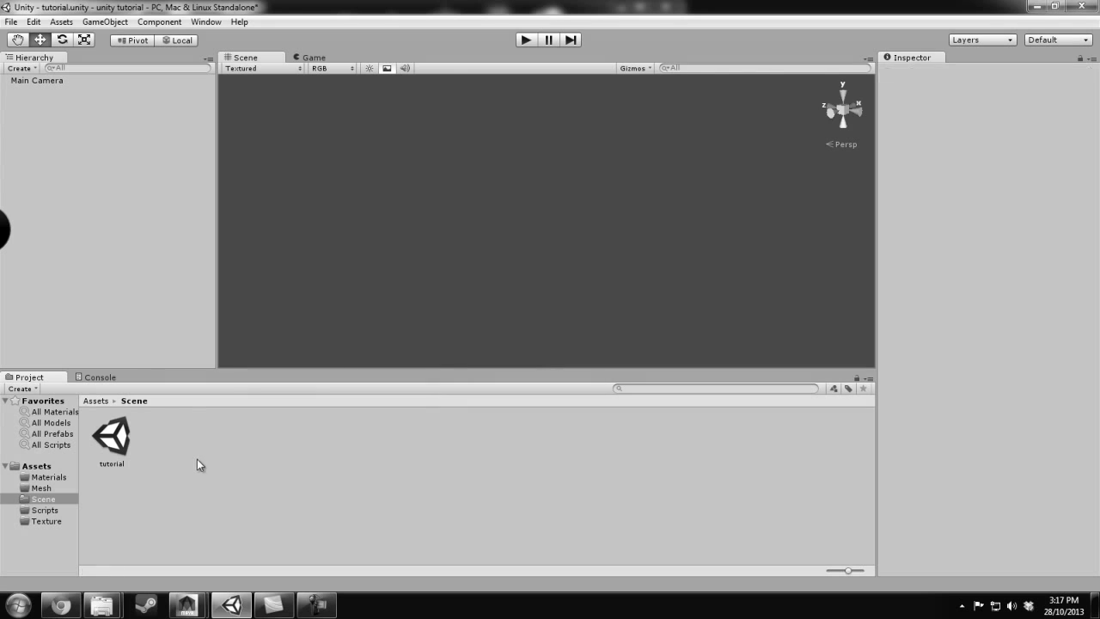
# Clear the desktop by minimizing Unity and Maya and closing the open folder windows
pyautogui.click(1034, 6)
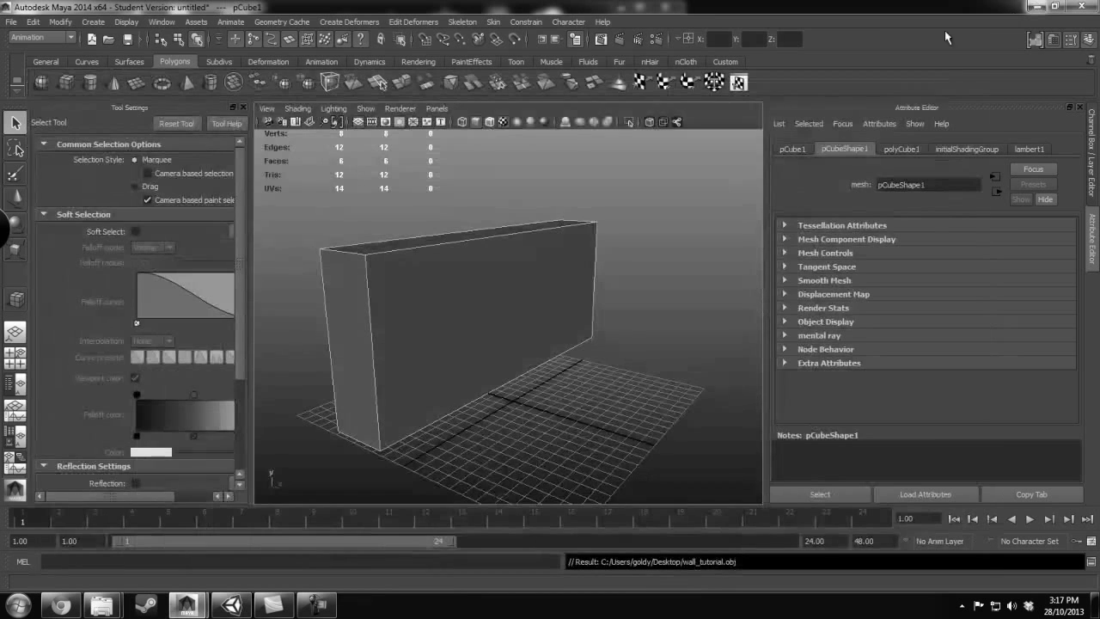
pyautogui.click(1035, 6)
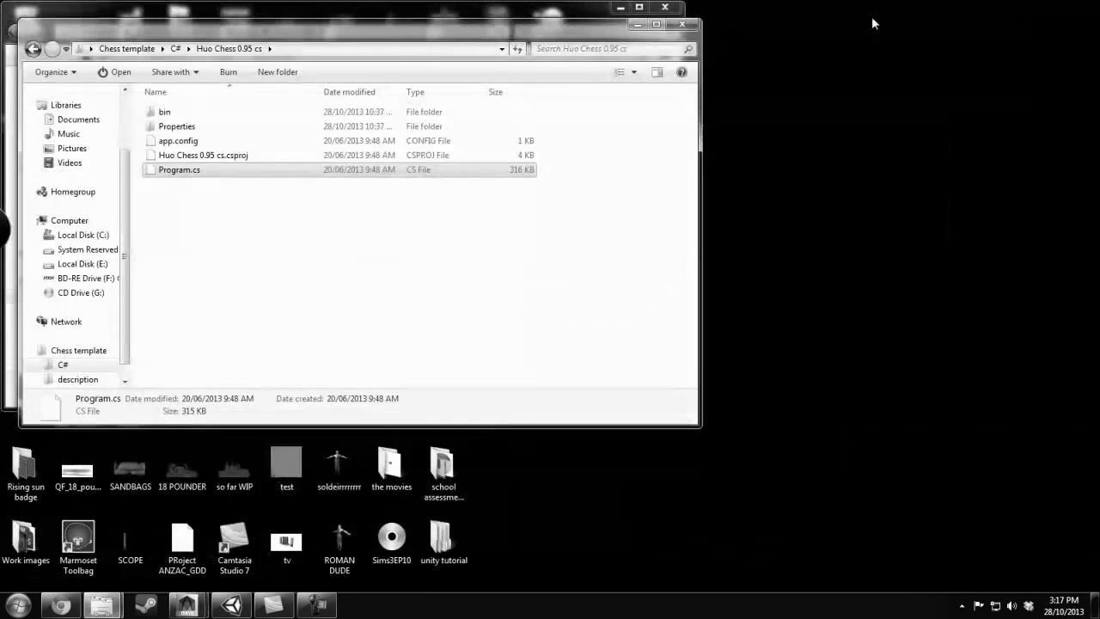
pyautogui.click(681, 27)
pyautogui.click(667, 8)
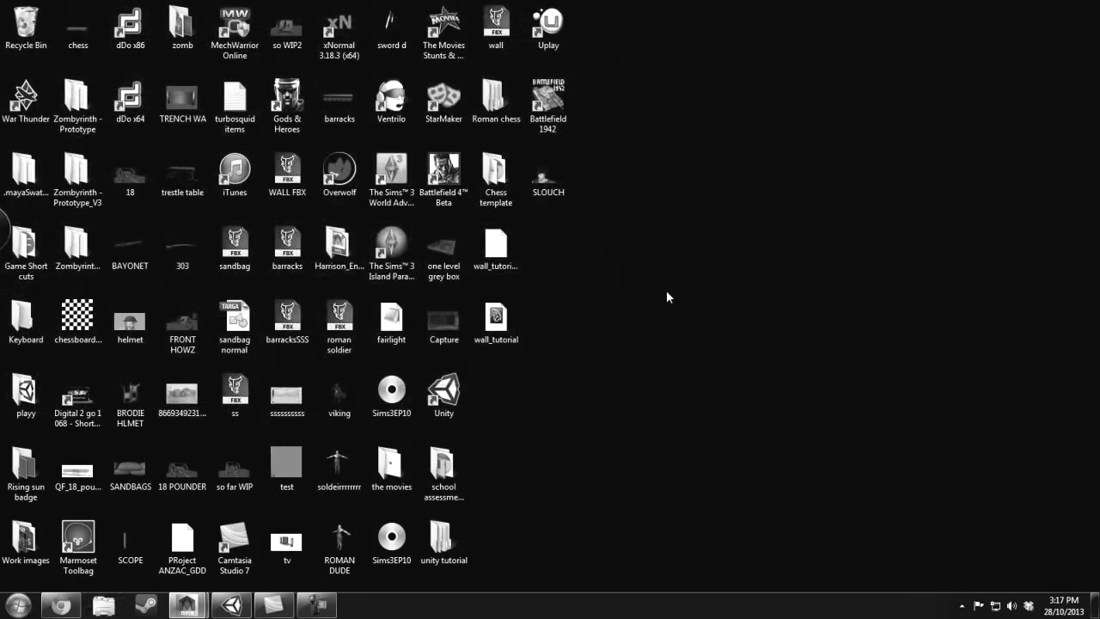
# Import the wall_tutorial OBJ file from the desktop into the Mesh folder of the Unity project
pyautogui.click(496, 328)
pyautogui.moveTo(498, 325); pyautogui.dragTo(326, 506)
pyautogui.moveTo(203, 500); pyautogui.dragTo(49, 488)
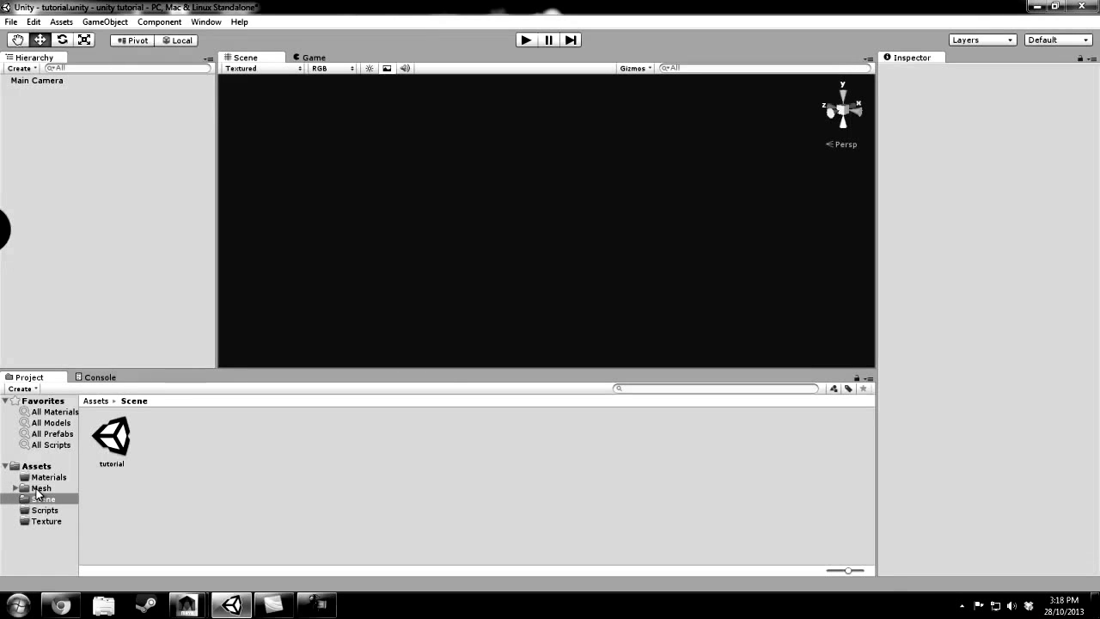
# Expand the wall_tutorial asset in the Mesh folder and inspect its first pCube1 mesh
pyautogui.click(38, 488)
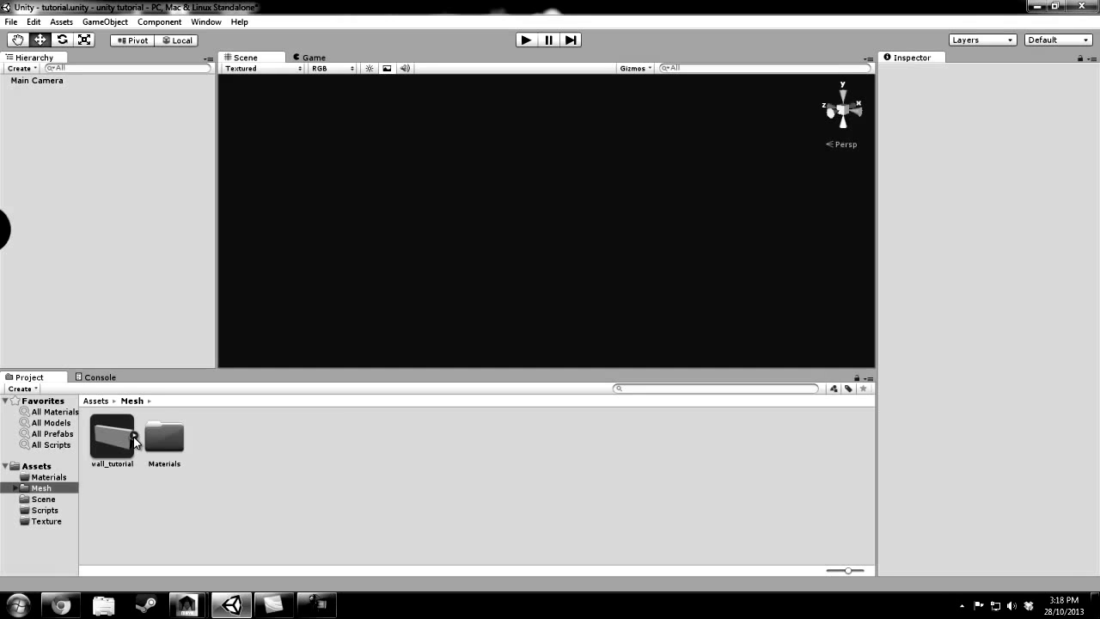
pyautogui.click(134, 437)
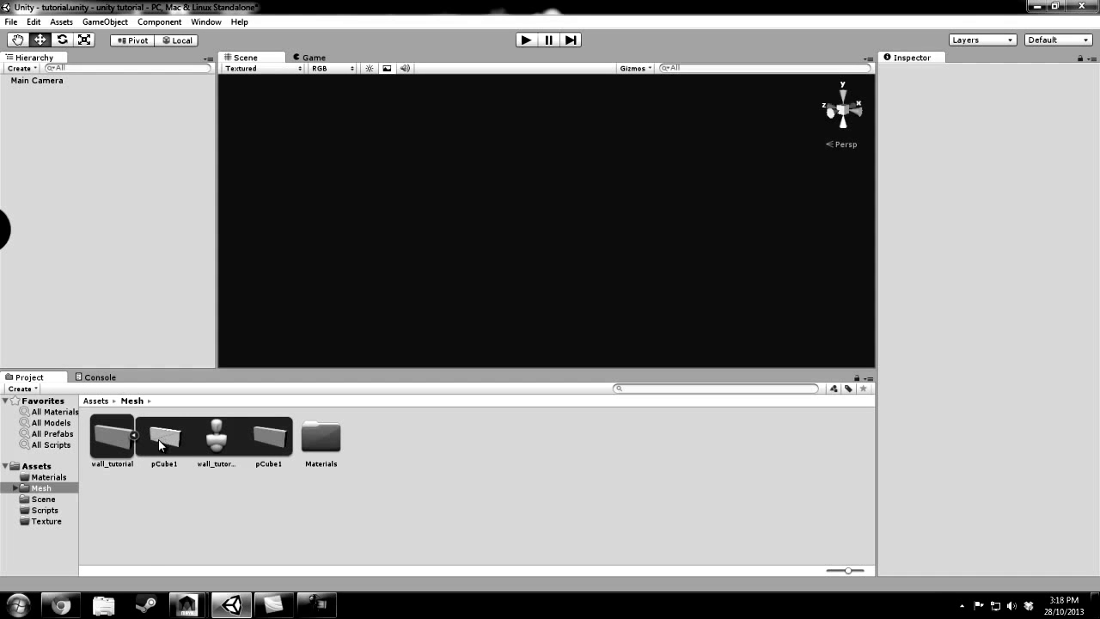
pyautogui.click(160, 444)
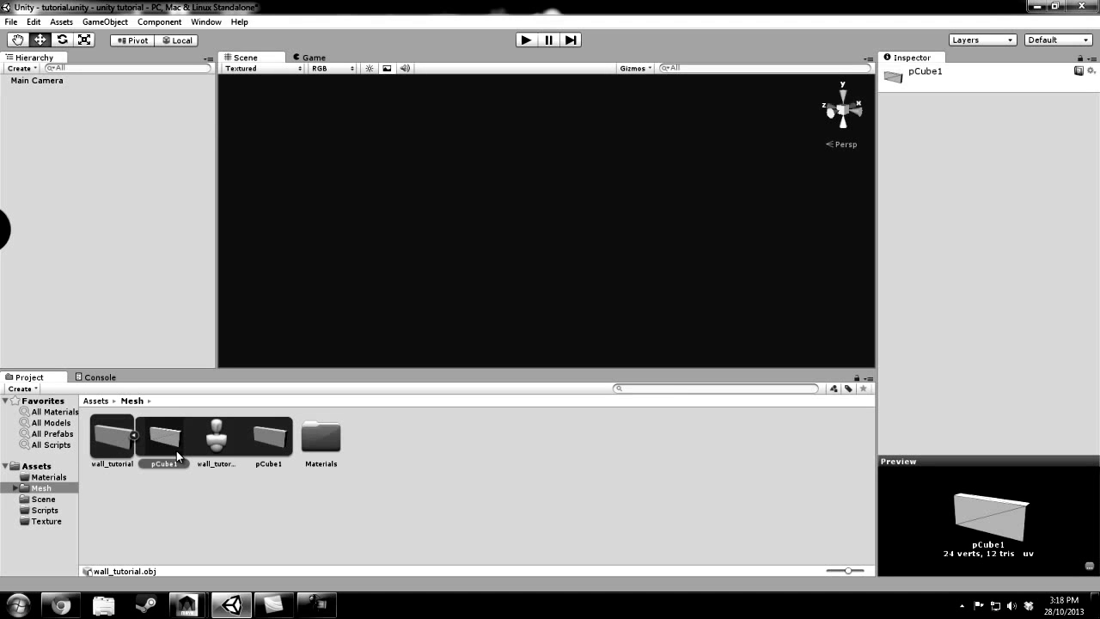
# Compare the pCube1 mesh and pCube1 object inside the wall_tutorial asset, and collapse the asset again
pyautogui.click(281, 441)
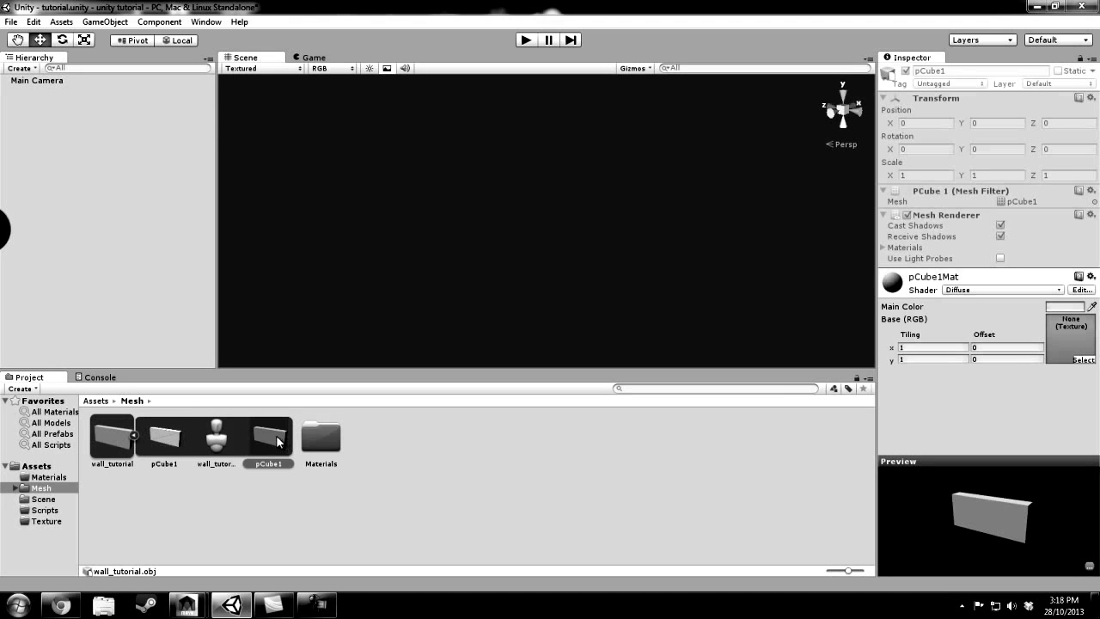
pyautogui.click(163, 439)
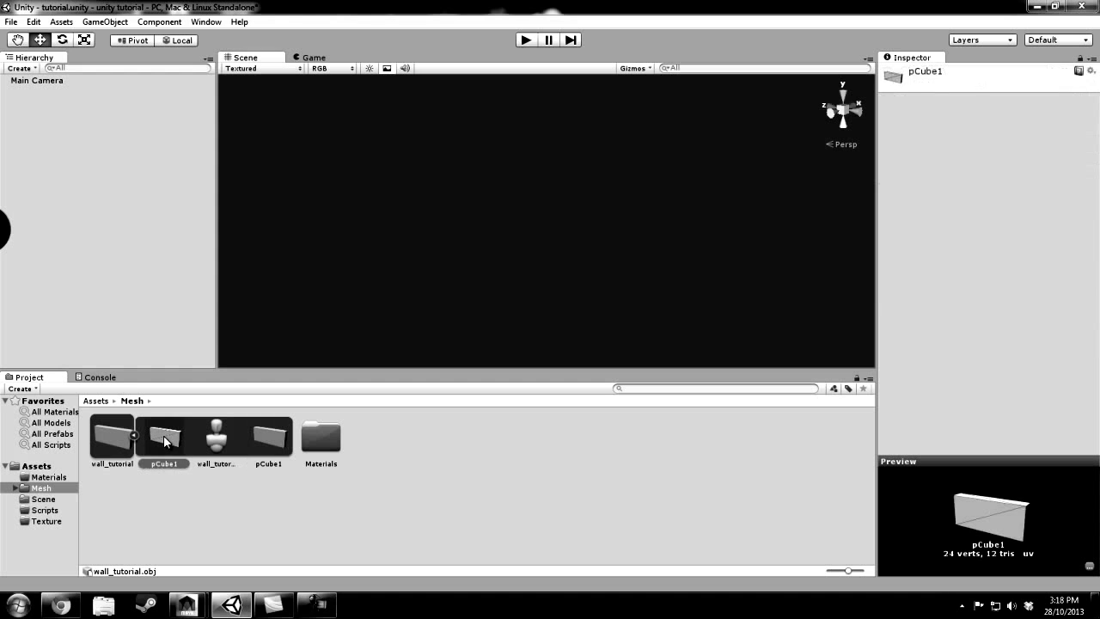
pyautogui.click(271, 449)
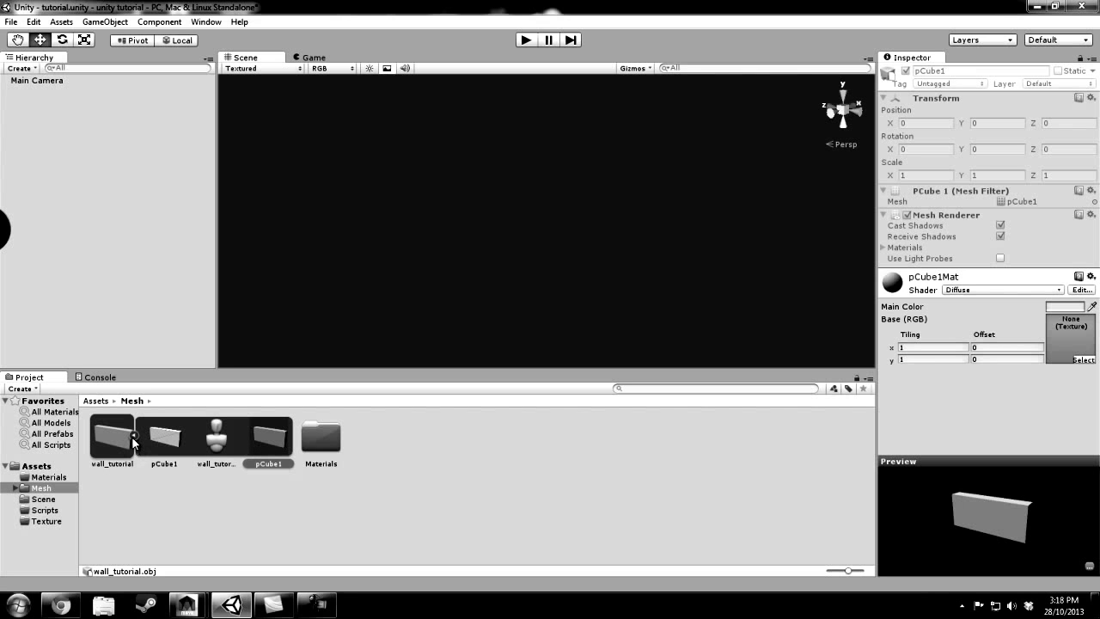
pyautogui.click(184, 441)
pyautogui.click(277, 447)
pyautogui.click(161, 451)
pyautogui.click(262, 436)
pyautogui.click(155, 448)
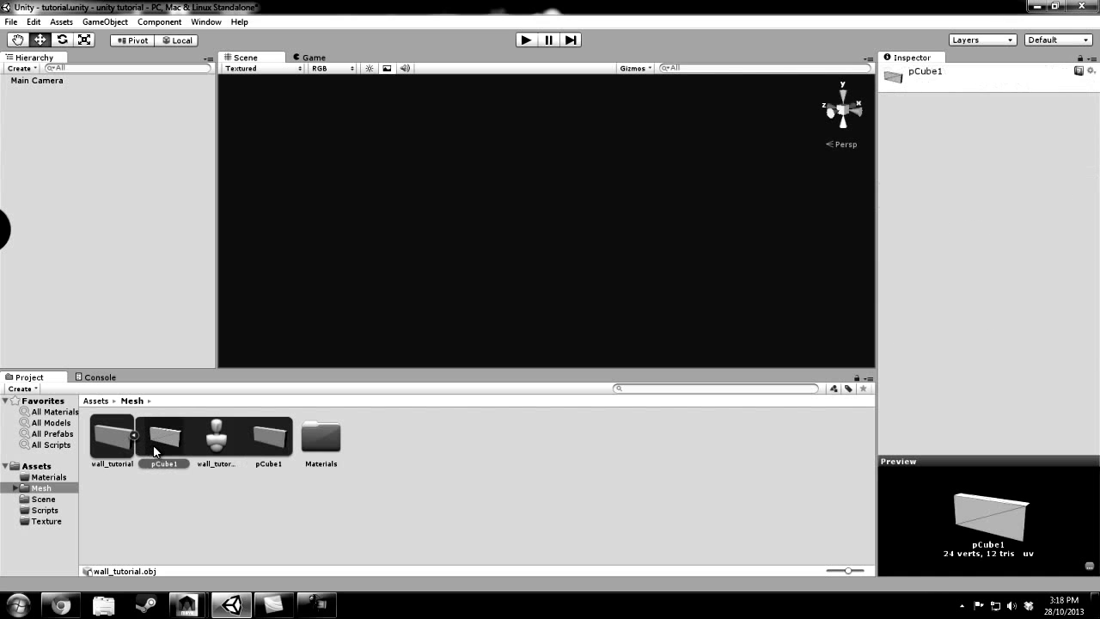
pyautogui.click(260, 441)
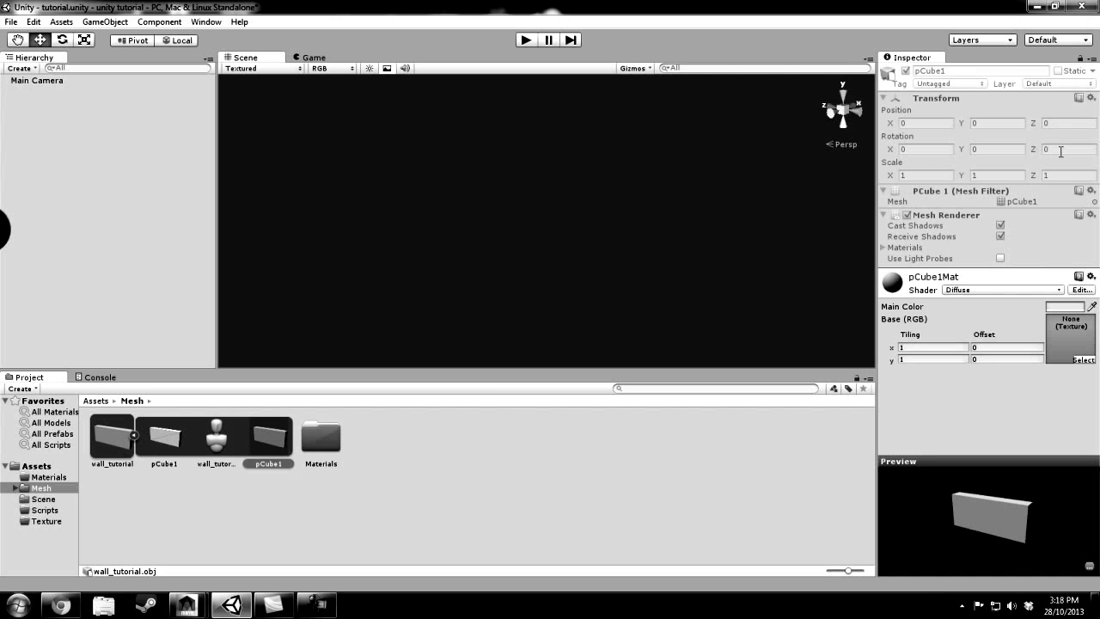
pyautogui.click(134, 438)
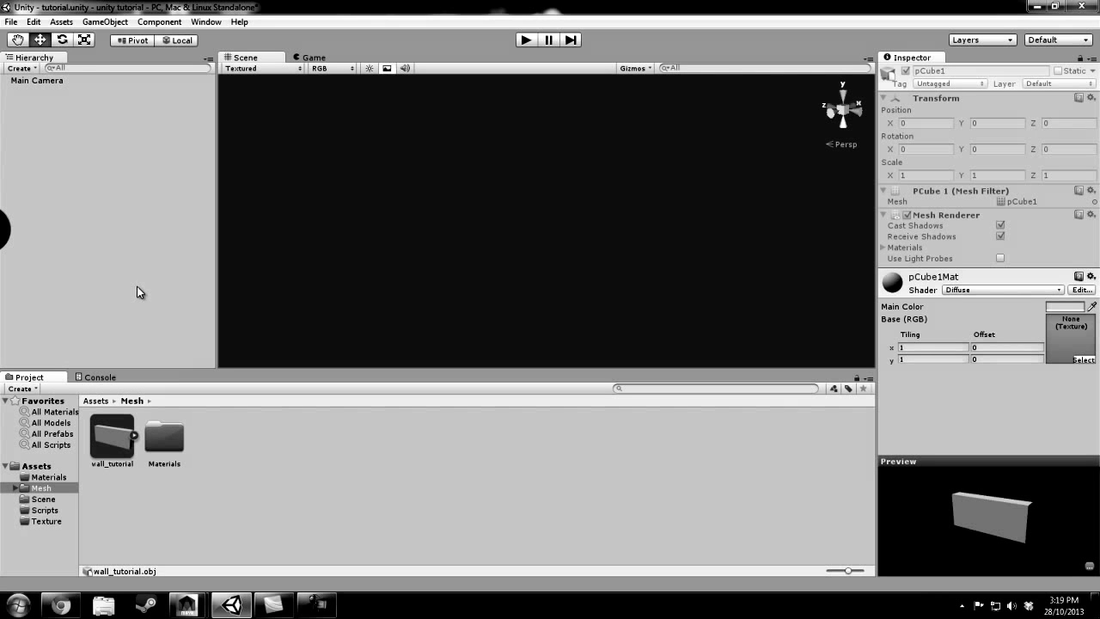
# Create a Terrain object and frame the whole terrain in the Scene view
pyautogui.click(107, 22)
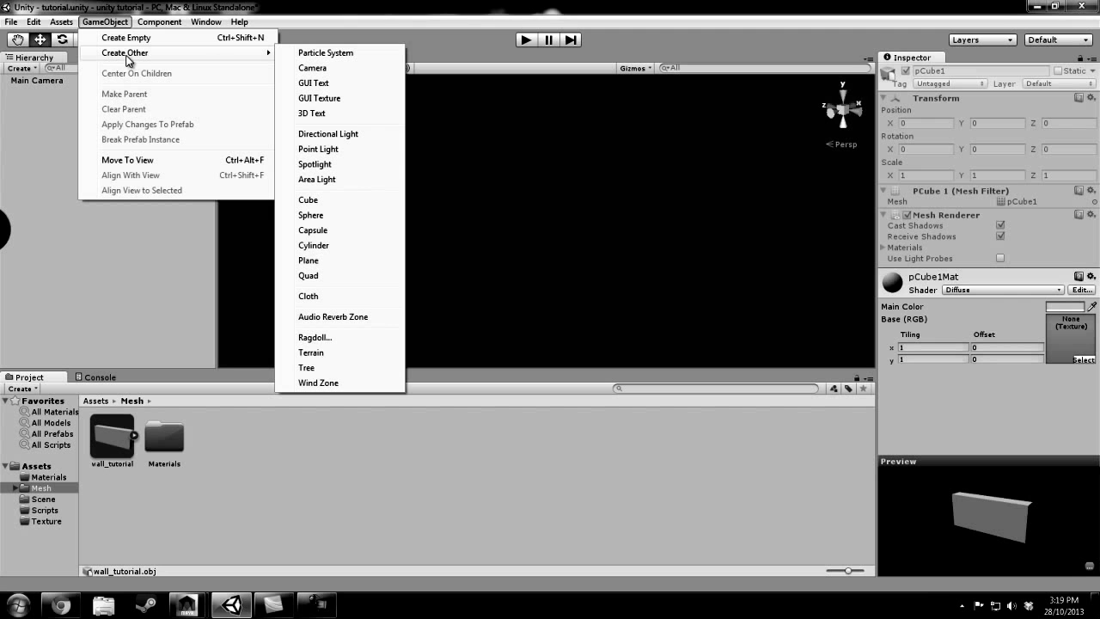
pyautogui.click(311, 353)
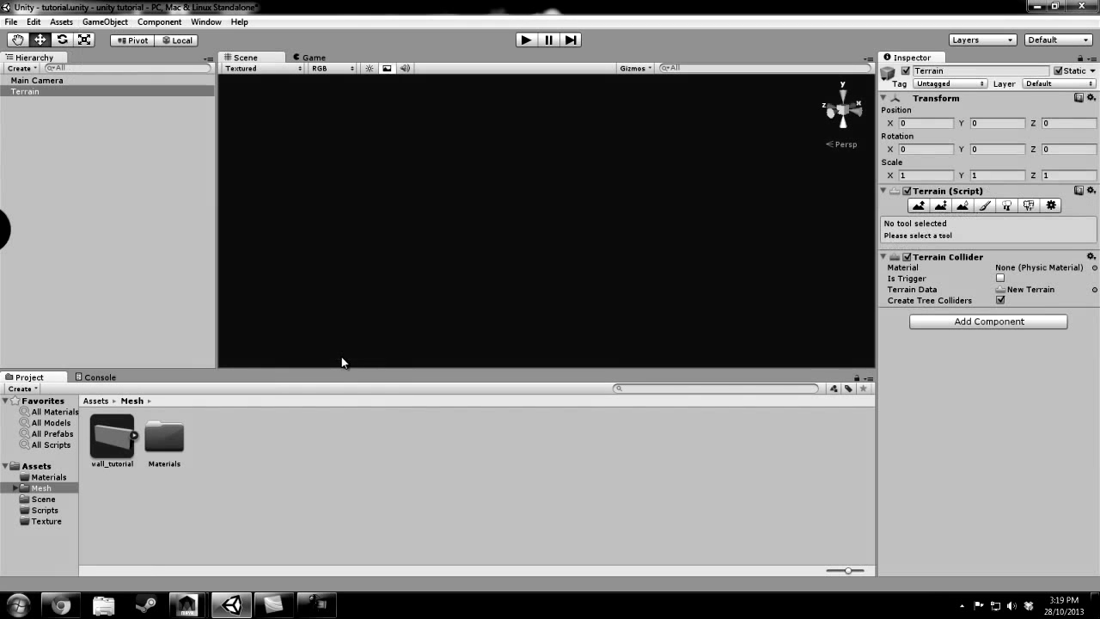
pyautogui.click(40, 90)
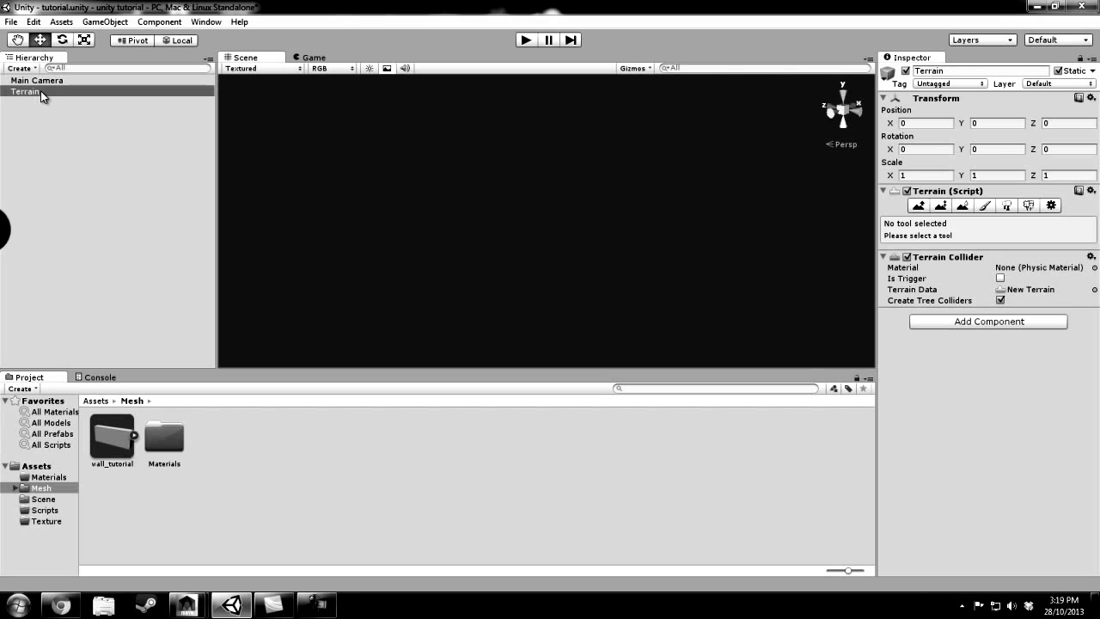
pyautogui.press('f')
pyautogui.keyDown('alt'); pyautogui.moveTo(394, 196); pyautogui.dragTo(844, 337, button='right'); pyautogui.keyUp('alt')
pyautogui.keyDown('alt'); pyautogui.moveTo(844, 337); pyautogui.dragTo(476, 226); pyautogui.keyUp('alt')
pyautogui.keyDown('alt'); pyautogui.moveTo(476, 227); pyautogui.dragTo(491, 250, button='right'); pyautogui.keyUp('alt')
pyautogui.keyDown('alt'); pyautogui.moveTo(491, 251); pyautogui.dragTo(688, 300); pyautogui.keyUp('alt')
pyautogui.moveTo(687, 300); pyautogui.dragTo(522, 228, button='middle')
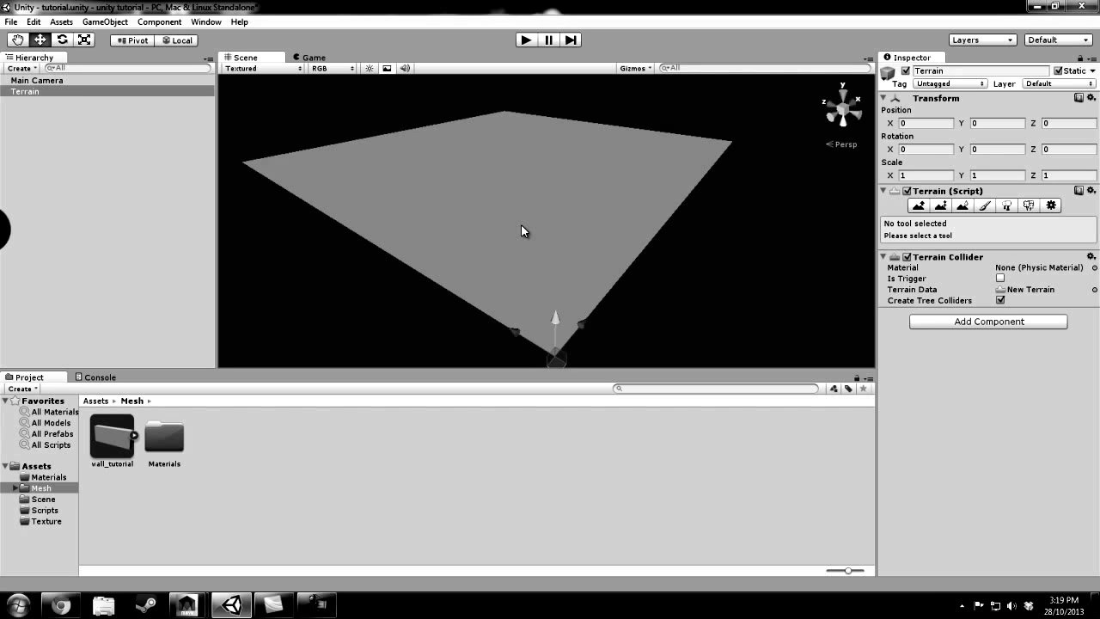
# Place the wall_tutorial model from the Mesh folder into the scene and frame it
pyautogui.click(106, 444)
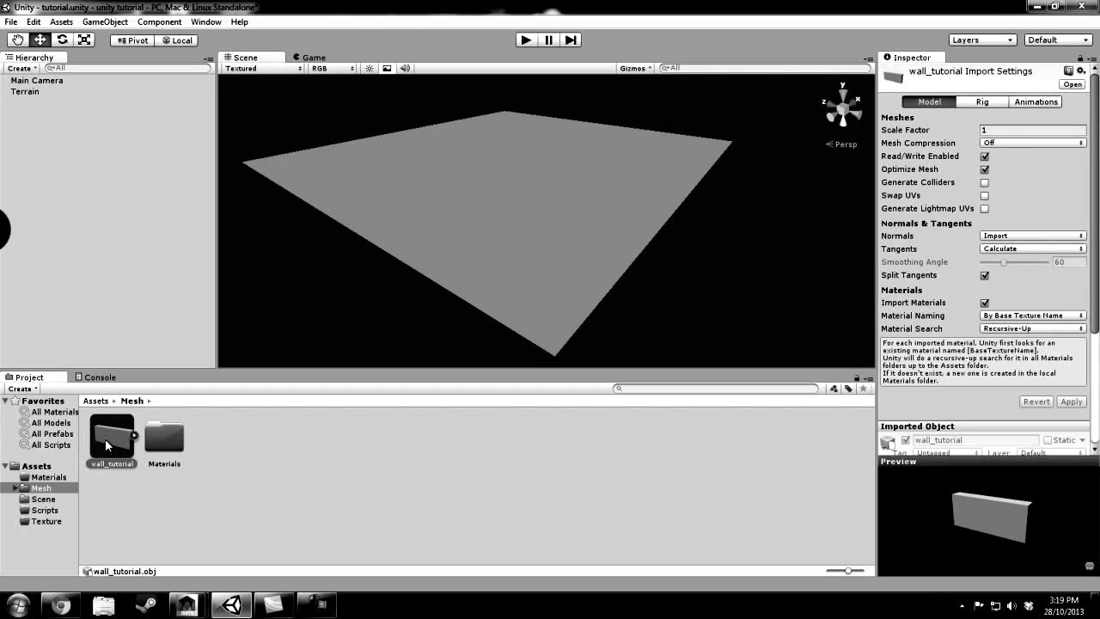
pyautogui.moveTo(105, 439); pyautogui.dragTo(307, 249)
pyautogui.press('f')
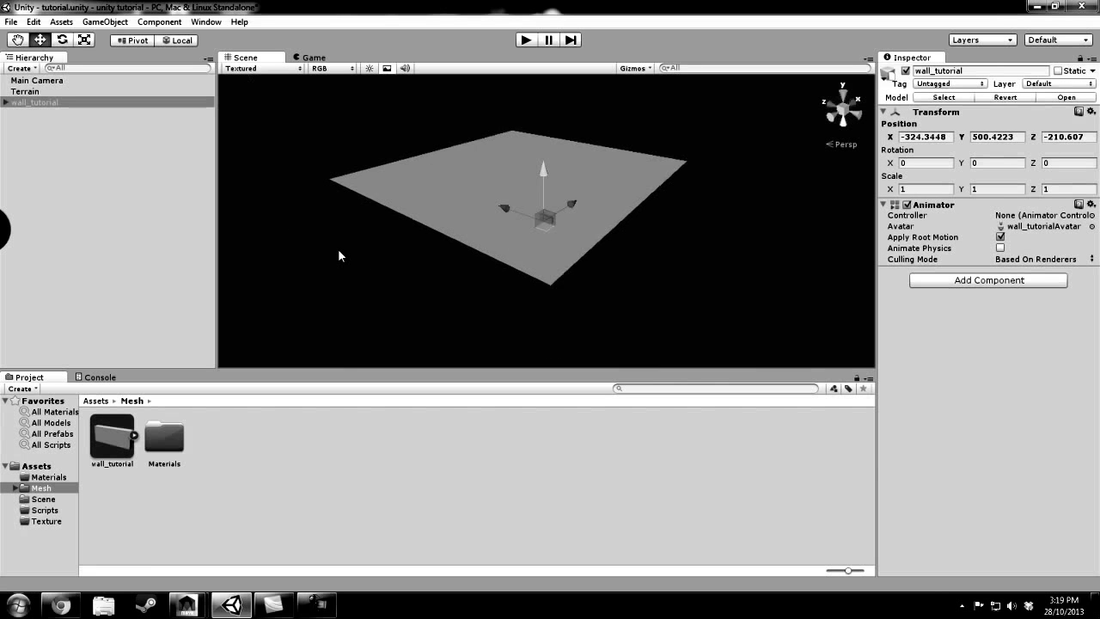
pyautogui.keyDown('alt'); pyautogui.moveTo(389, 250); pyautogui.dragTo(682, 236); pyautogui.keyUp('alt')
pyautogui.press('f')
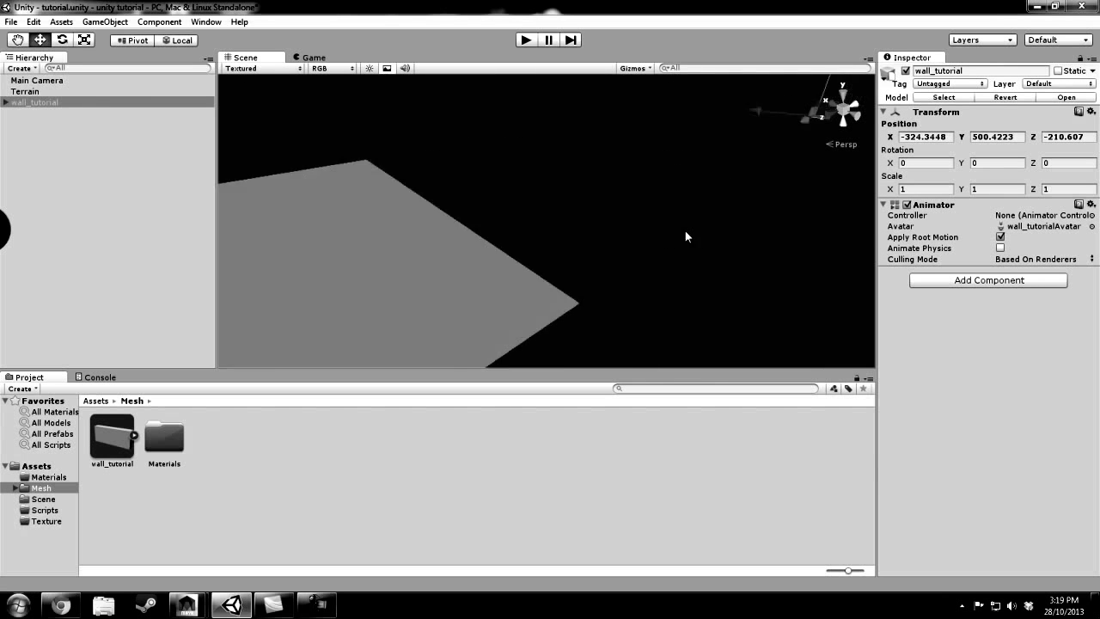
# Move the wall onto the terrain near its corner, at about X 103, Y -0.34, Z 29
pyautogui.keyDown('alt'); pyautogui.moveTo(561, 233); pyautogui.dragTo(472, 230, button='right'); pyautogui.keyUp('alt')
pyautogui.keyDown('alt'); pyautogui.moveTo(472, 230); pyautogui.dragTo(601, 270); pyautogui.keyUp('alt')
pyautogui.moveTo(705, 256); pyautogui.dragTo(300, 223)
pyautogui.keyDown('alt'); pyautogui.moveTo(525, 228); pyautogui.dragTo(410, 188); pyautogui.keyUp('alt')
pyautogui.moveTo(413, 125); pyautogui.dragTo(453, 379)
pyautogui.moveTo(504, 331); pyautogui.dragTo(649, 306)
pyautogui.press('f')
pyautogui.keyDown('alt'); pyautogui.moveTo(540, 286); pyautogui.dragTo(508, 213); pyautogui.keyUp('alt')
# Scale the wall uniformly to about 3.46 and position it at about Z 67
pyautogui.press('r')
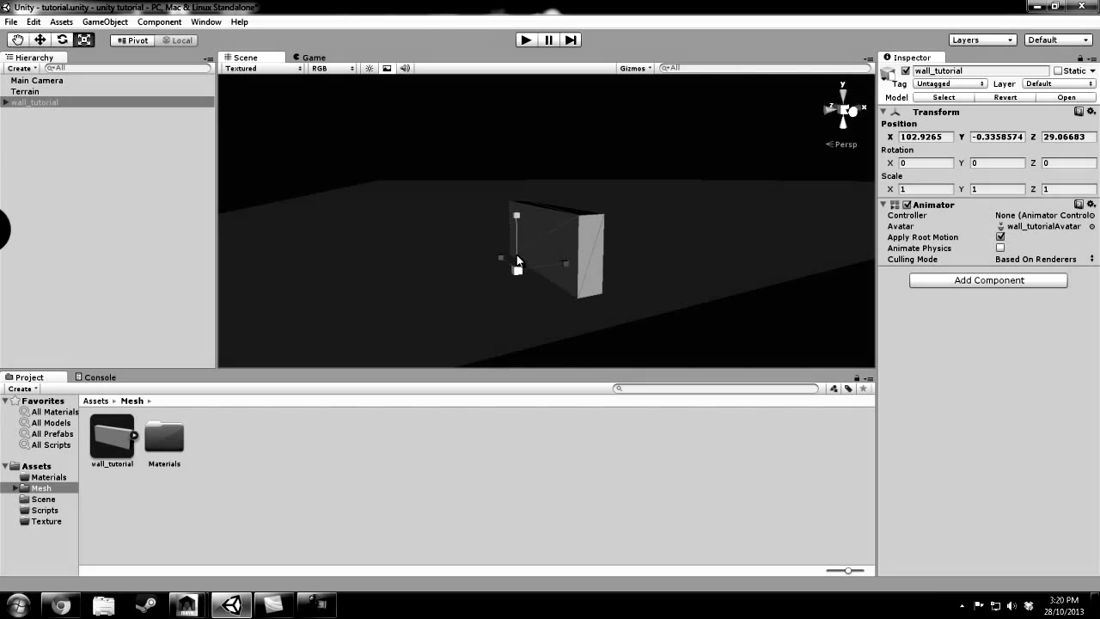
pyautogui.moveTo(518, 271); pyautogui.dragTo(606, 299)
pyautogui.keyDown('alt'); pyautogui.moveTo(362, 225); pyautogui.dragTo(341, 241); pyautogui.keyUp('alt')
pyautogui.scroll(-2, 501, 259)
pyautogui.press('w')
pyautogui.scroll(-3, 340, 237)
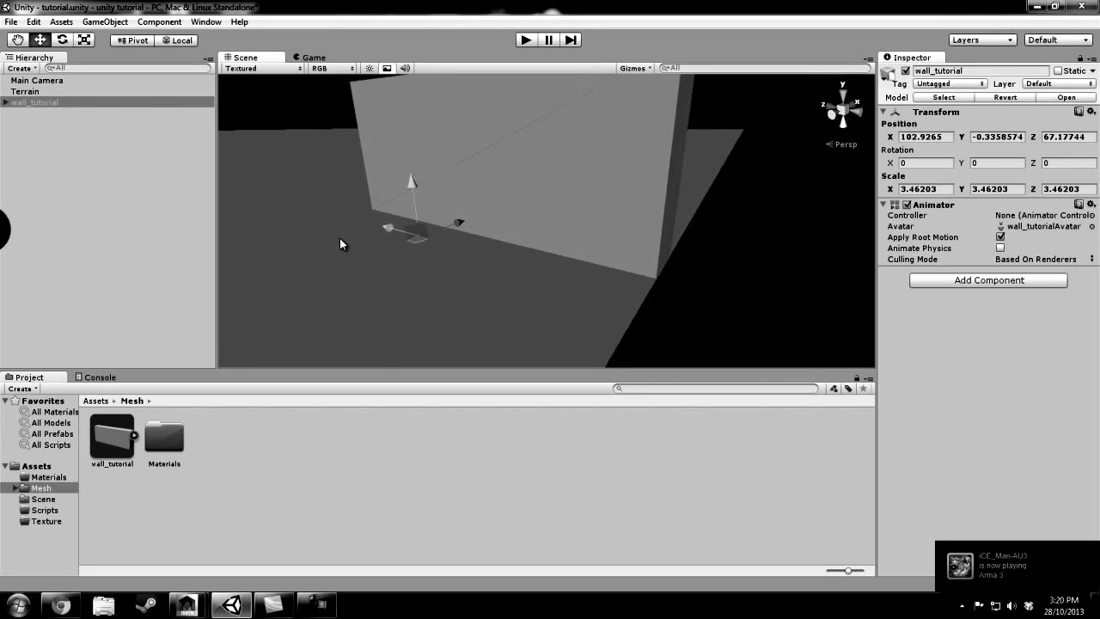
# Duplicate the wall six times, lining the copies up end to end along the terrain edge to about Z 709
pyautogui.keyDown('alt'); pyautogui.moveTo(402, 216); pyautogui.dragTo(515, 153); pyautogui.keyUp('alt')
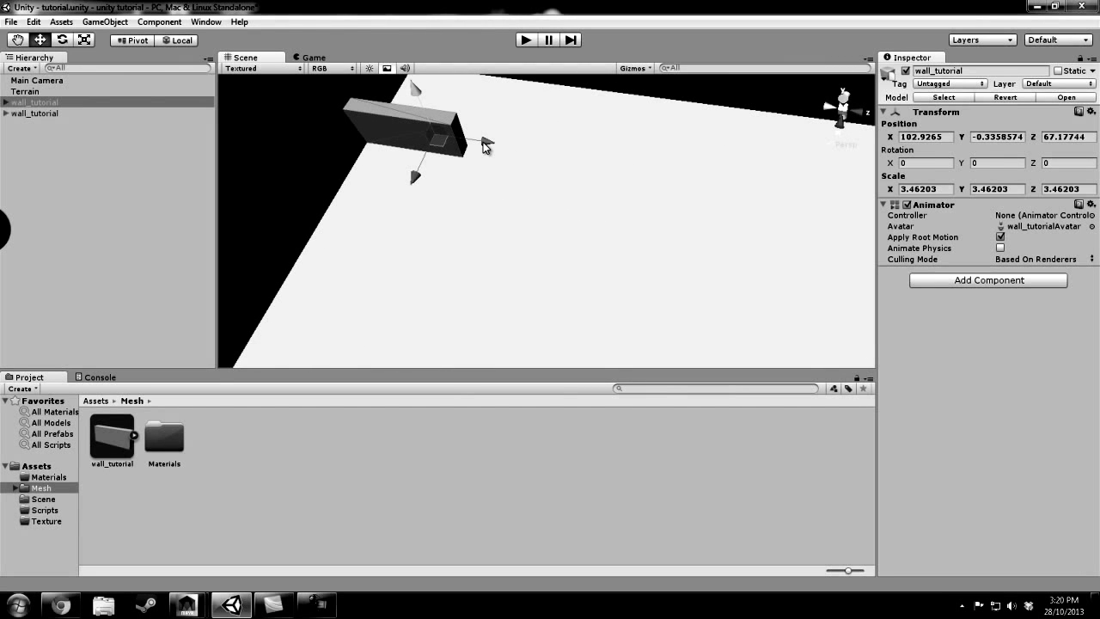
pyautogui.moveTo(483, 142); pyautogui.dragTo(679, 184)
pyautogui.moveTo(679, 184); pyautogui.dragTo(484, 163, button='middle')
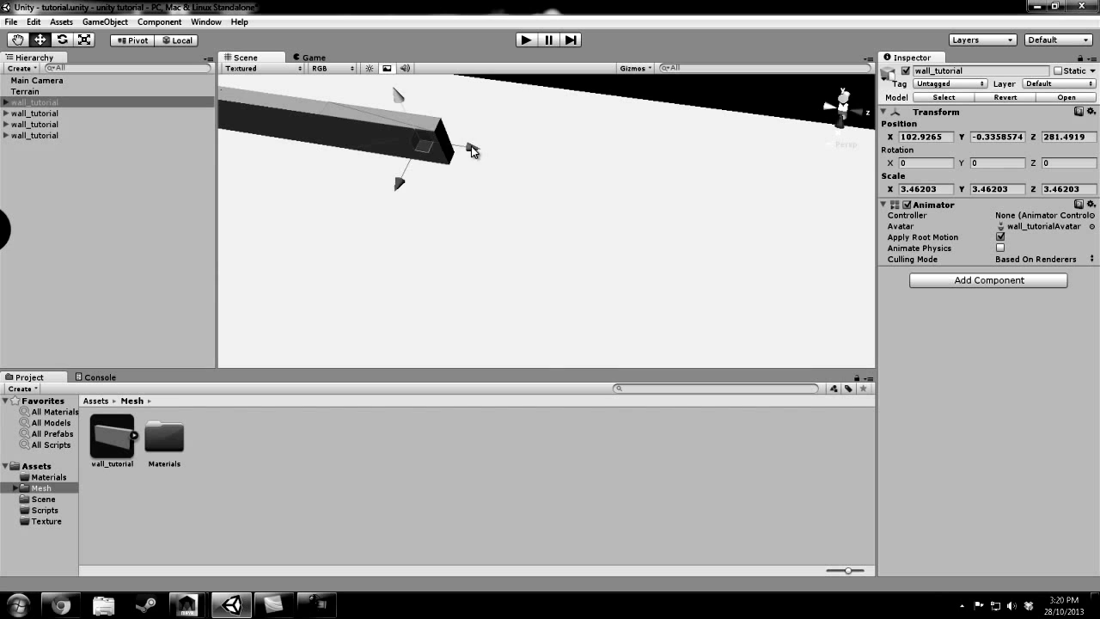
pyautogui.moveTo(473, 151); pyautogui.dragTo(568, 184)
pyautogui.moveTo(567, 184); pyautogui.dragTo(563, 191, button='middle')
pyautogui.hotkey('ctrl', 'd')
pyautogui.moveTo(490, 152); pyautogui.dragTo(588, 191)
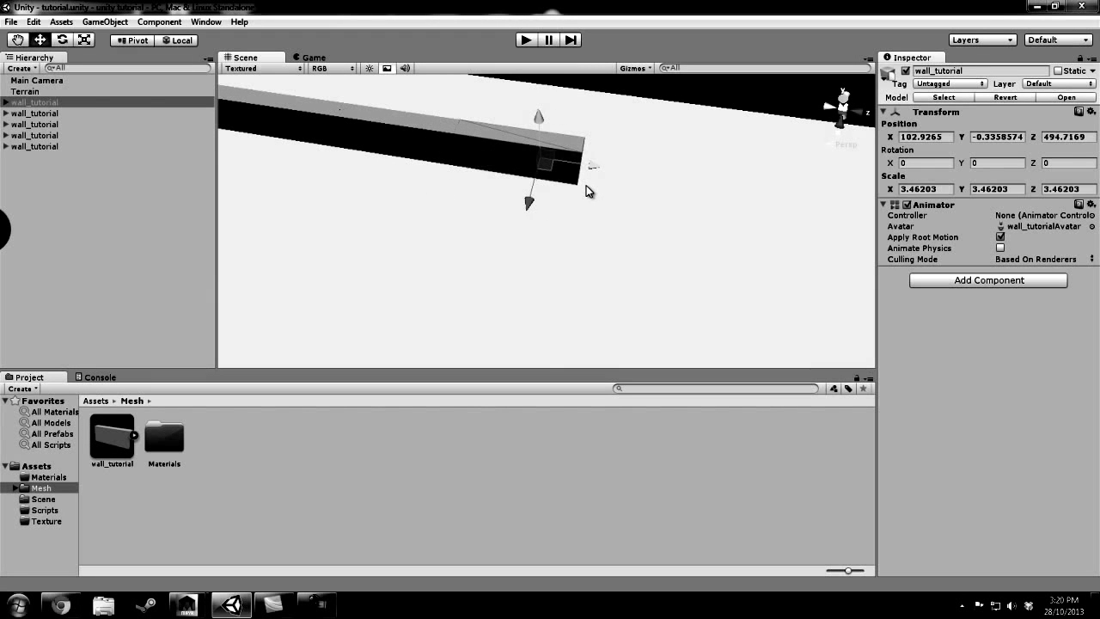
pyautogui.moveTo(651, 227); pyautogui.dragTo(617, 248, button='middle')
pyautogui.hotkey('ctrl', 'd')
pyautogui.moveTo(570, 203); pyautogui.dragTo(654, 227)
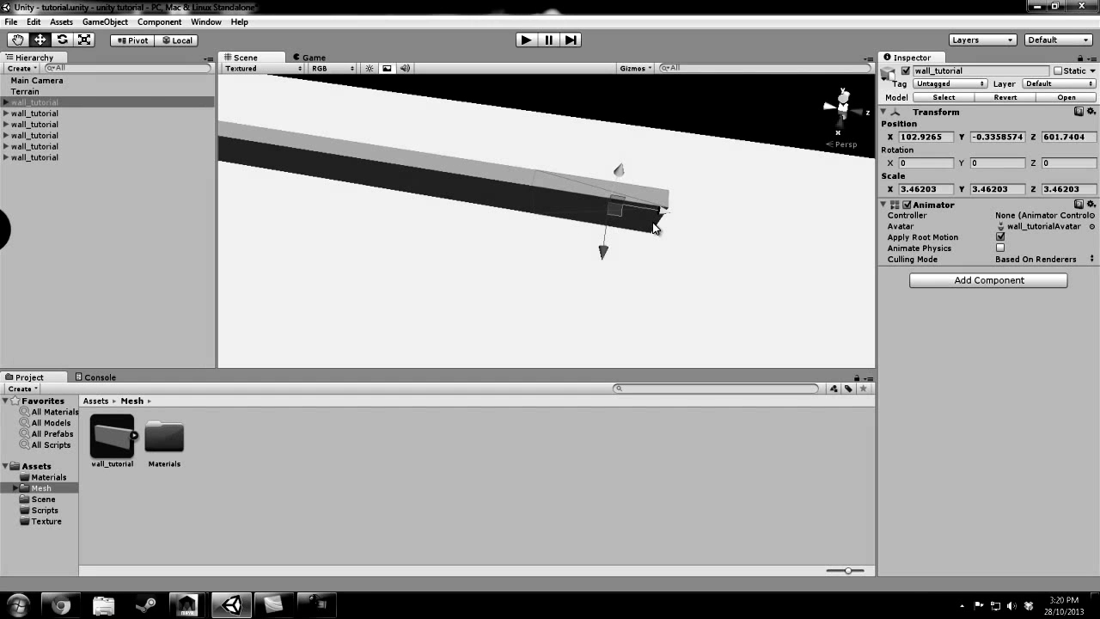
pyautogui.keyDown('alt'); pyautogui.moveTo(685, 267); pyautogui.dragTo(625, 310); pyautogui.keyUp('alt')
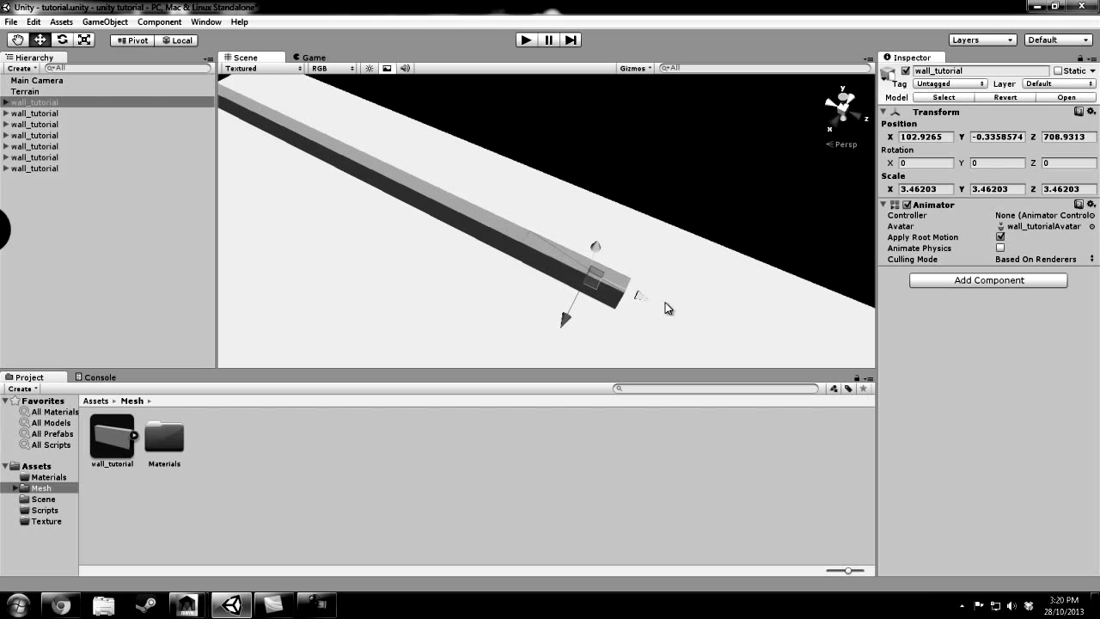
# Duplicate the last wall in the row and set the copy's Y rotation to 90
pyautogui.press('e')
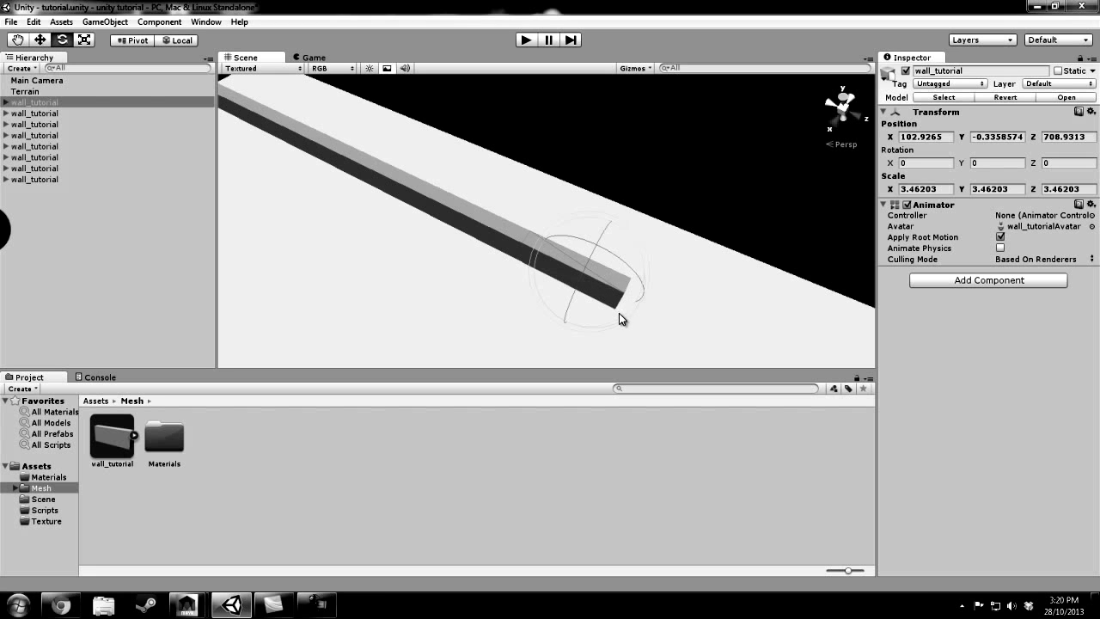
pyautogui.keyDown('alt'); pyautogui.moveTo(669, 320); pyautogui.dragTo(625, 244); pyautogui.keyUp('alt')
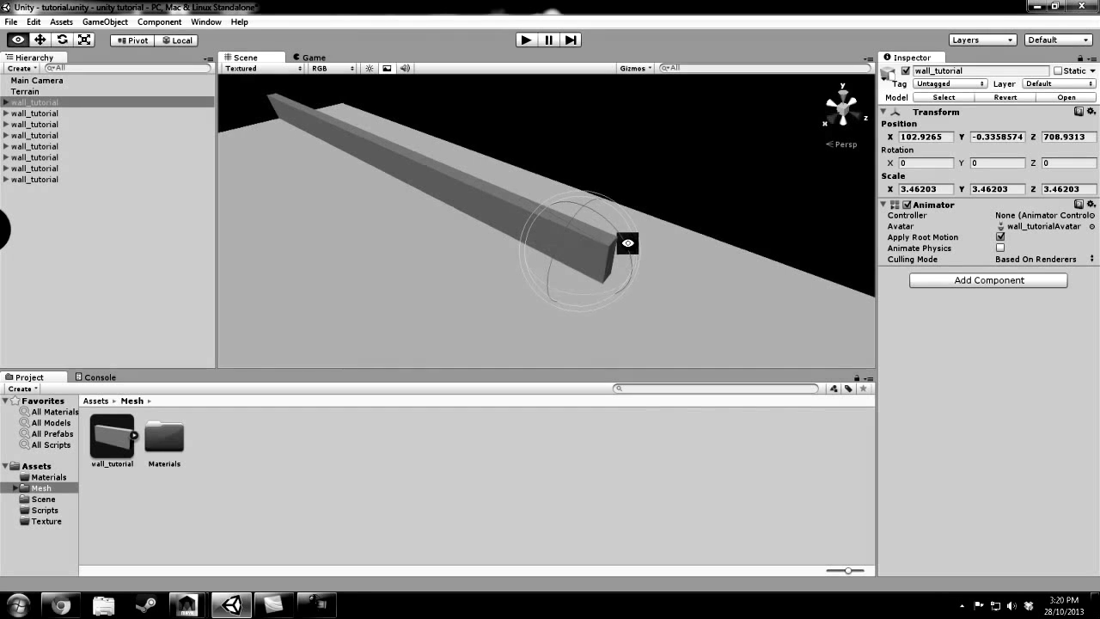
pyautogui.press('q')
pyautogui.press('w')
pyautogui.press('e')
pyautogui.press('r')
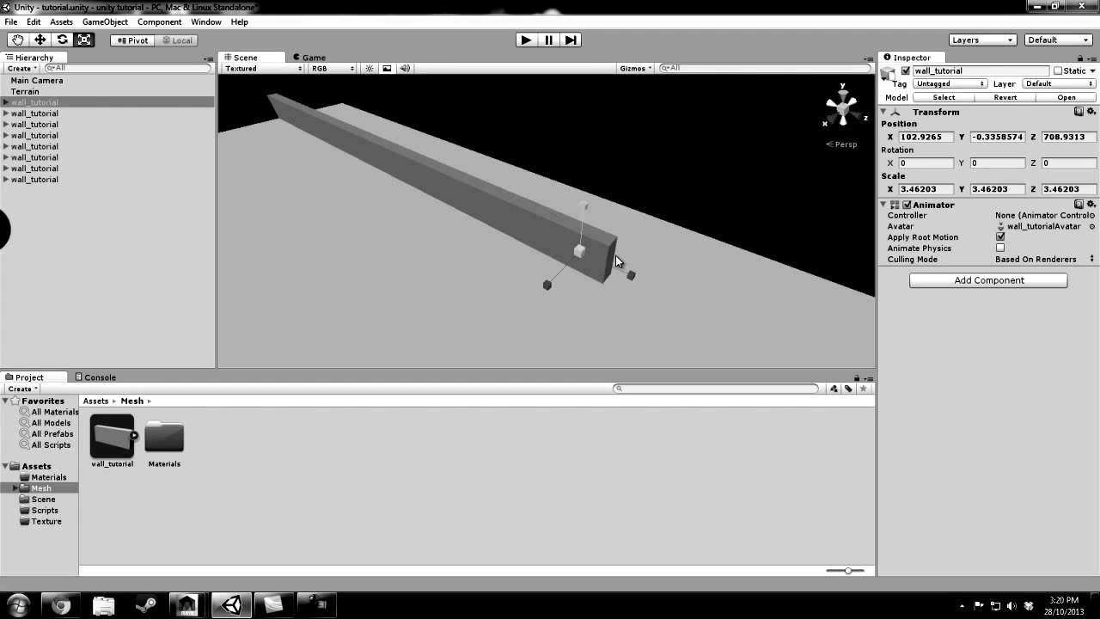
pyautogui.press('e')
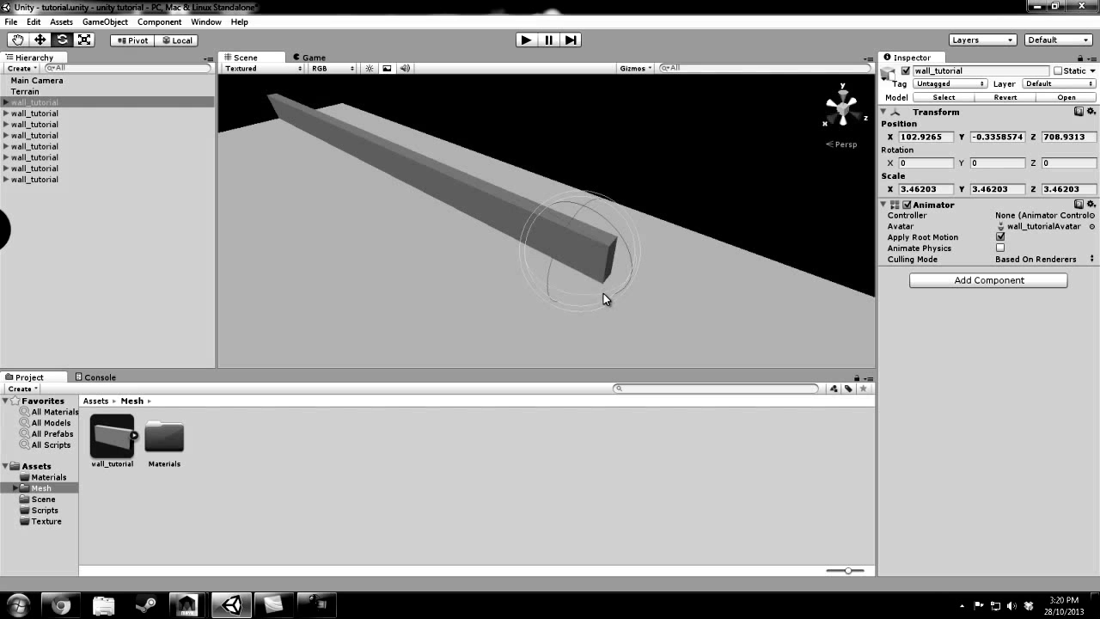
pyautogui.moveTo(603, 292); pyautogui.dragTo(423, 276)
pyautogui.click(1019, 163)
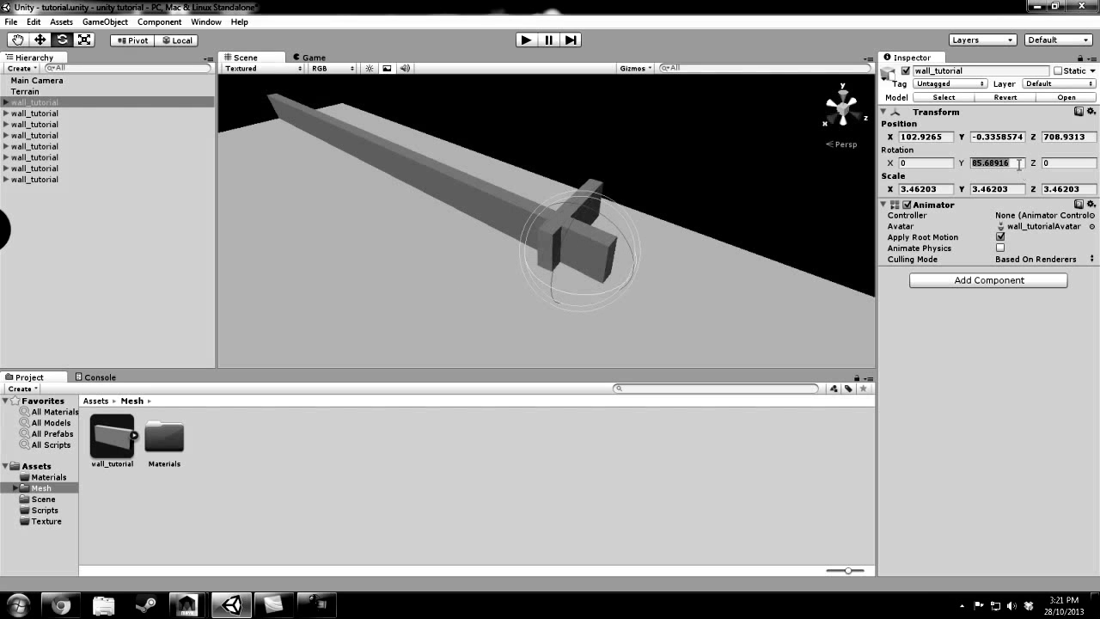
pyautogui.write('90')
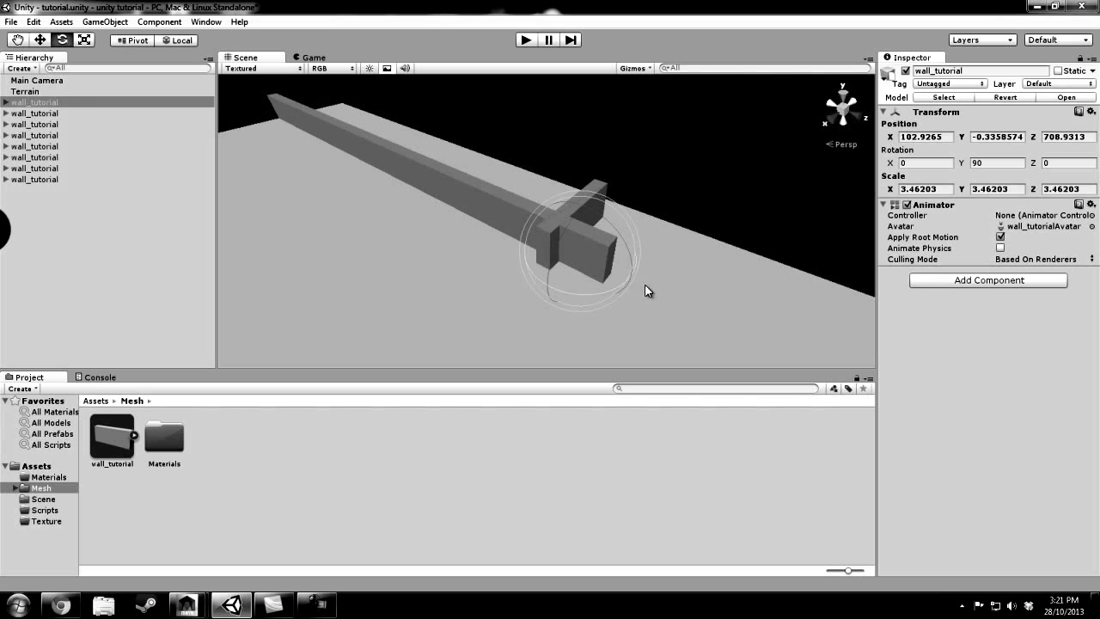
# Move the rotated wall to the end of the row to form a corner, at about X 180, Z 775
pyautogui.write('w')
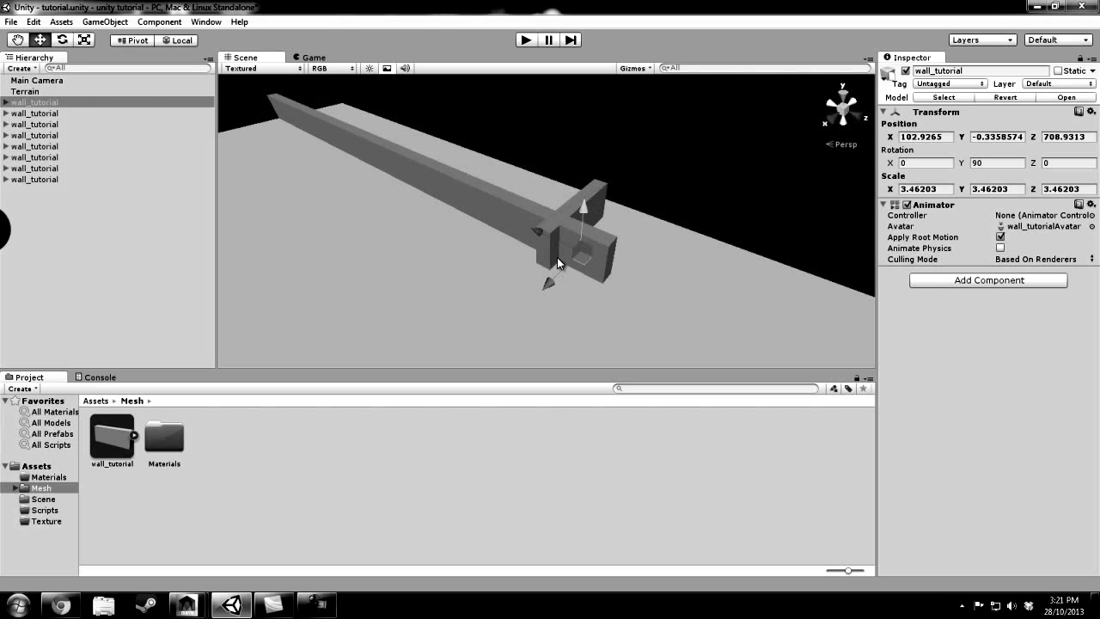
pyautogui.moveTo(539, 233); pyautogui.dragTo(590, 259)
pyautogui.moveTo(610, 313); pyautogui.dragTo(584, 369)
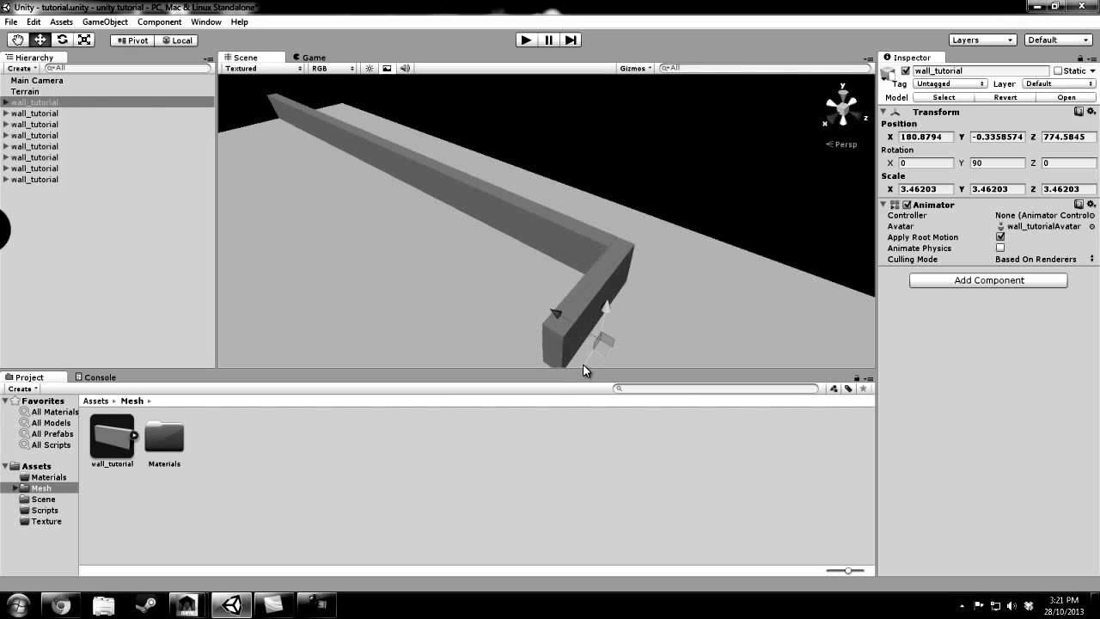
pyautogui.moveTo(659, 334); pyautogui.dragTo(629, 269, button='middle')
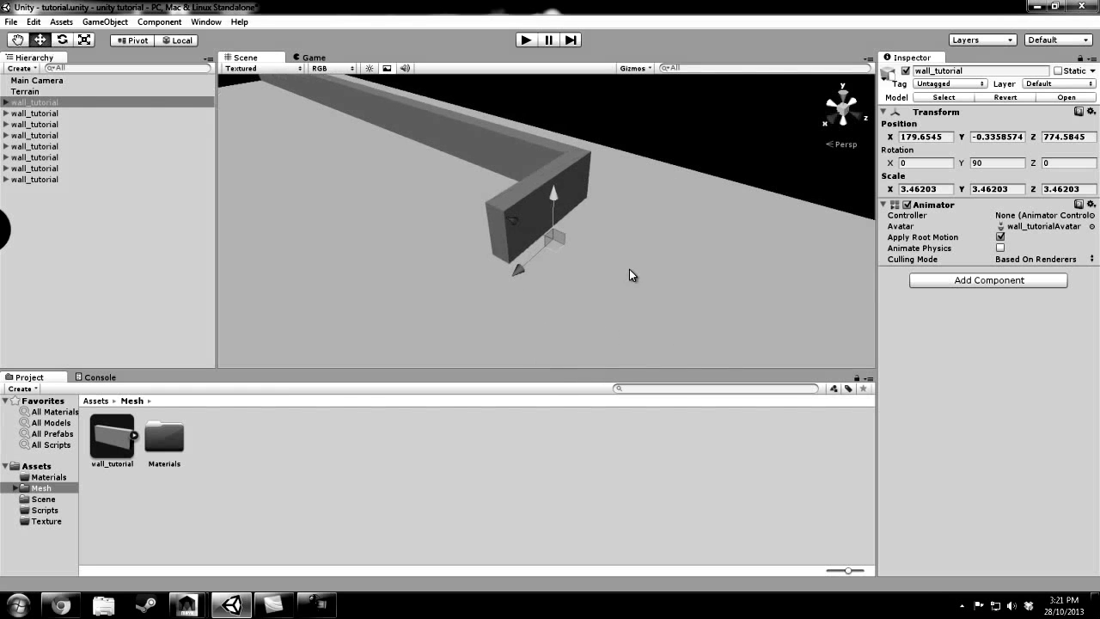
# Duplicate the rotated wall into a parallel outer row at about Z 847, stretching the end copy to a Z scale of about 3.72
pyautogui.moveTo(514, 224); pyautogui.dragTo(585, 266)
pyautogui.moveTo(619, 320); pyautogui.dragTo(568, 252)
pyautogui.press('r')
pyautogui.moveTo(461, 268)
pyautogui.mouseDown()
pyautogui.moveTo(480, 271)
pyautogui.moveTo(466, 270)
pyautogui.mouseUp()
pyautogui.press('w')
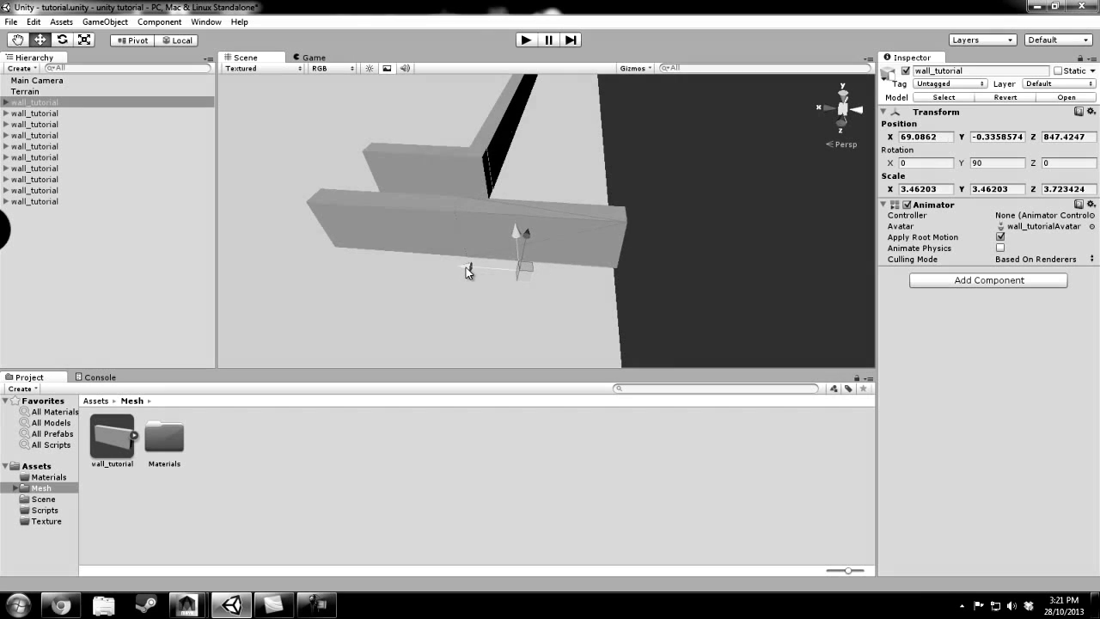
pyautogui.keyDown('alt'); pyautogui.moveTo(450, 201); pyautogui.dragTo(639, 246); pyautogui.keyUp('alt')
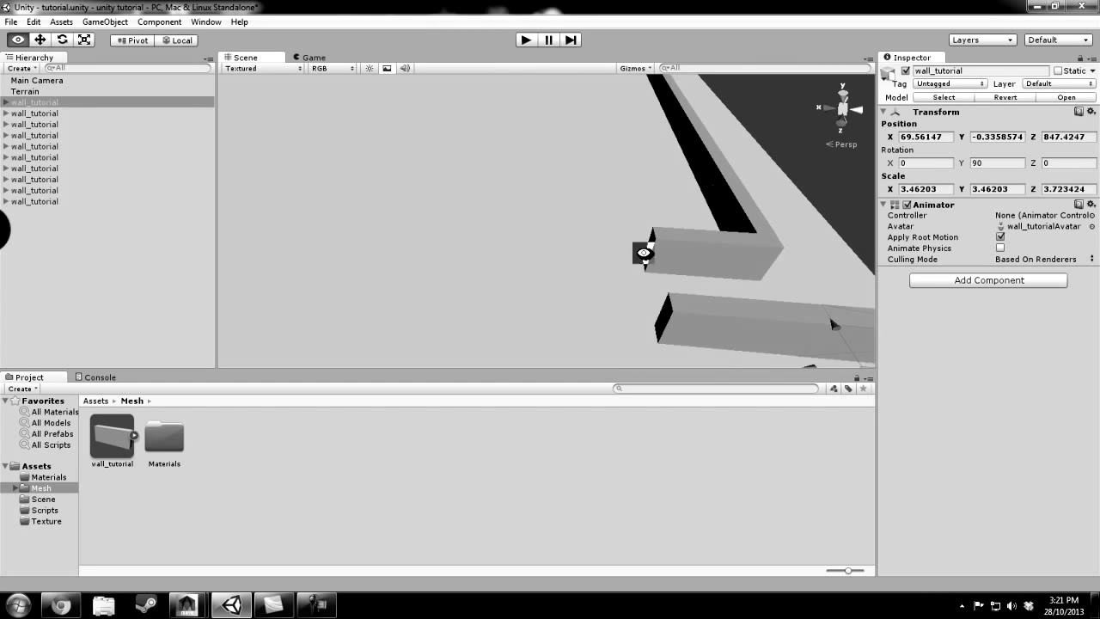
# Extend both parallel rows with duplicated walls, placing the inner copy at about X 286, Z 774
pyautogui.click(695, 315)
pyautogui.hotkey('ctrl', 'd')
pyautogui.moveTo(673, 350); pyautogui.dragTo(518, 360)
pyautogui.moveTo(577, 300); pyautogui.dragTo(689, 259)
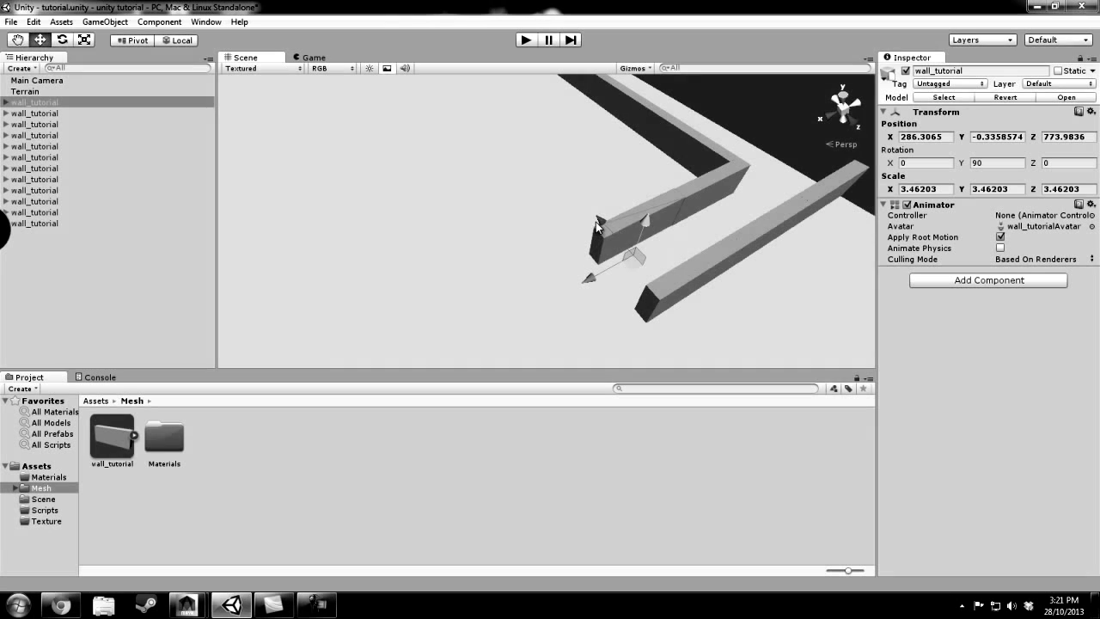
pyautogui.moveTo(603, 220); pyautogui.dragTo(248, 236)
# Duplicate the seven unrotated walls of the long row and move the copies outward into a parallel row at about X -11.5
pyautogui.keyDown('alt'); pyautogui.moveTo(698, 269); pyautogui.dragTo(494, 197, button='right'); pyautogui.keyUp('alt')
pyautogui.keyDown('alt'); pyautogui.moveTo(653, 237); pyautogui.dragTo(531, 261); pyautogui.keyUp('alt')
pyautogui.click(511, 252)
pyautogui.keyDown('shift'); pyautogui.click(575, 260); pyautogui.keyUp('shift')
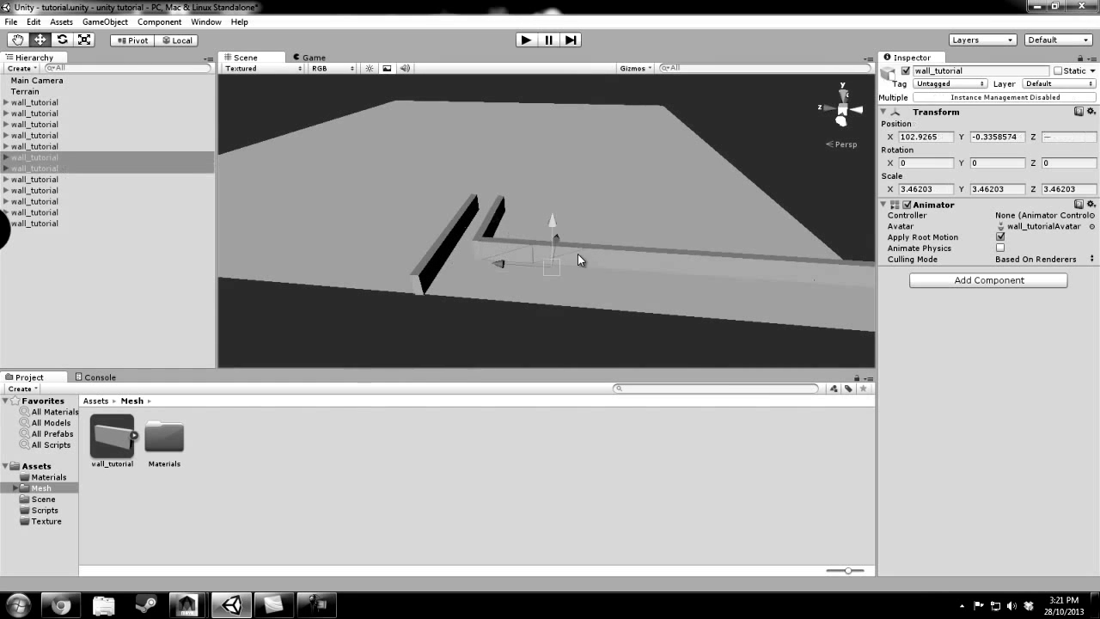
pyautogui.keyDown('shift'); pyautogui.click(605, 258); pyautogui.keyUp('shift')
pyautogui.keyDown('shift'); pyautogui.click(649, 257); pyautogui.keyUp('shift')
pyautogui.keyDown('shift'); pyautogui.click(738, 267); pyautogui.keyUp('shift')
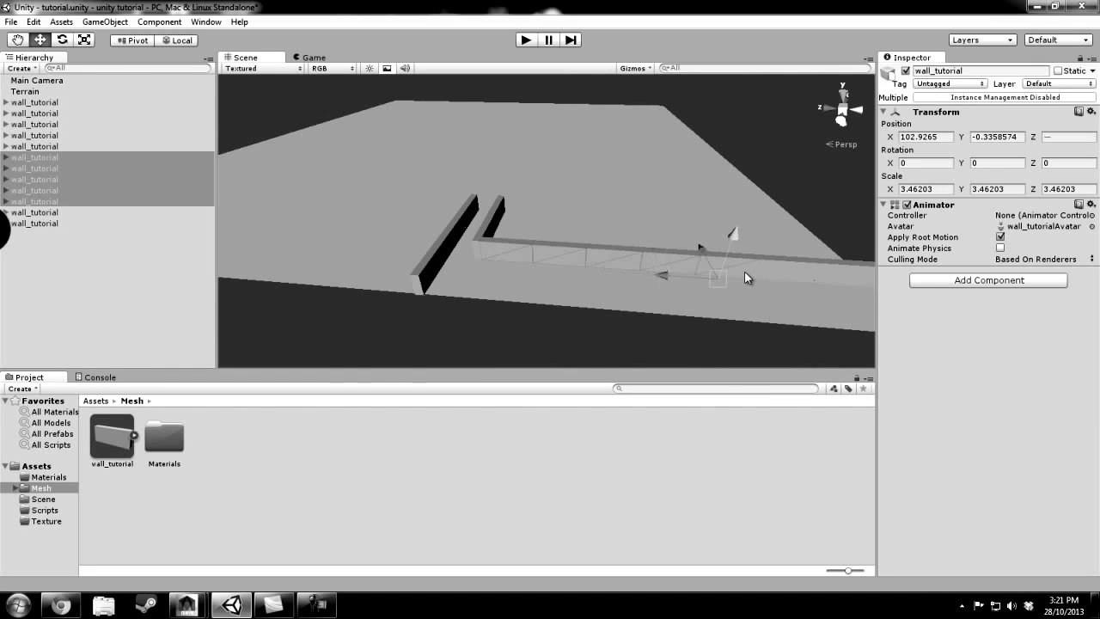
pyautogui.keyDown('shift'); pyautogui.click(744, 271); pyautogui.keyUp('shift')
pyautogui.keyDown('shift'); pyautogui.click(832, 271); pyautogui.keyUp('shift')
pyautogui.keyDown('alt'); pyautogui.moveTo(830, 298); pyautogui.dragTo(668, 302); pyautogui.keyUp('alt')
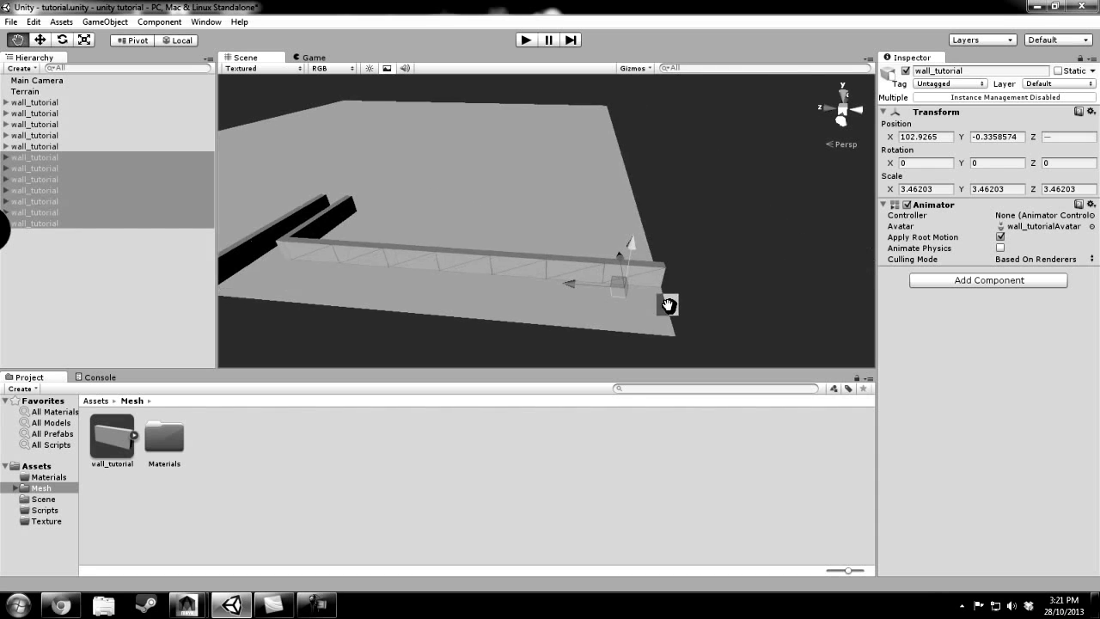
pyautogui.hotkey('ctrl', 'd')
pyautogui.keyDown('alt'); pyautogui.moveTo(625, 271); pyautogui.dragTo(510, 311); pyautogui.keyUp('alt')
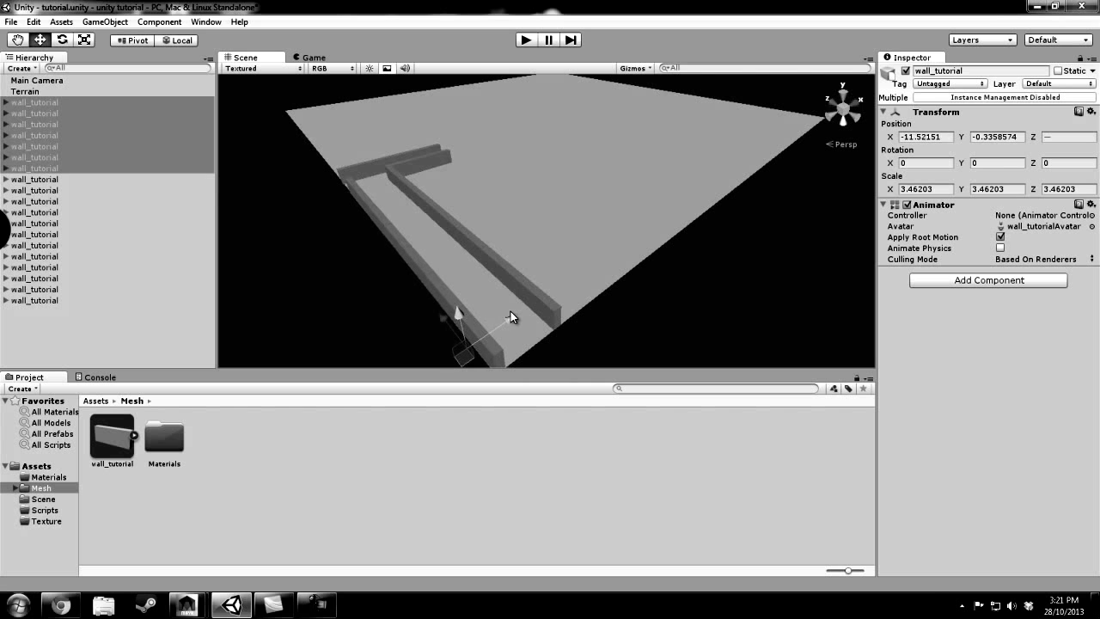
# Extend both outer rows toward their shared corner with duplicated end walls at about X 69.6, Z 847.4 and X -11.5, Z 816
pyautogui.click(373, 172)
pyautogui.click(382, 183)
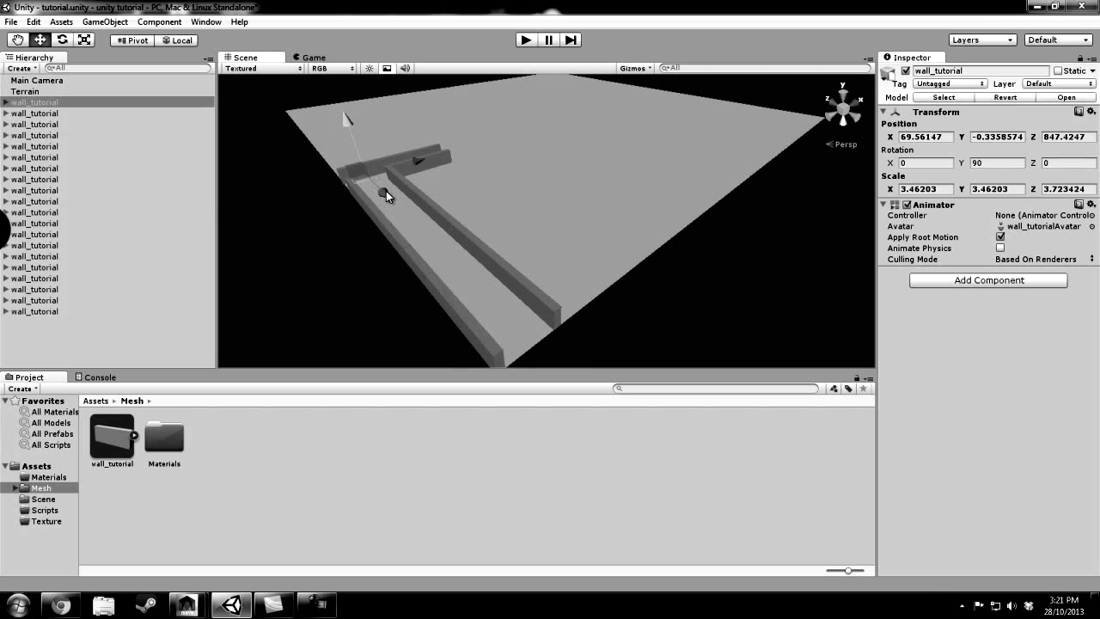
pyautogui.moveTo(491, 278); pyautogui.dragTo(639, 221)
pyautogui.click(536, 238)
pyautogui.hotkey('ctrl', 'd')
pyautogui.moveTo(493, 260); pyautogui.dragTo(422, 248)
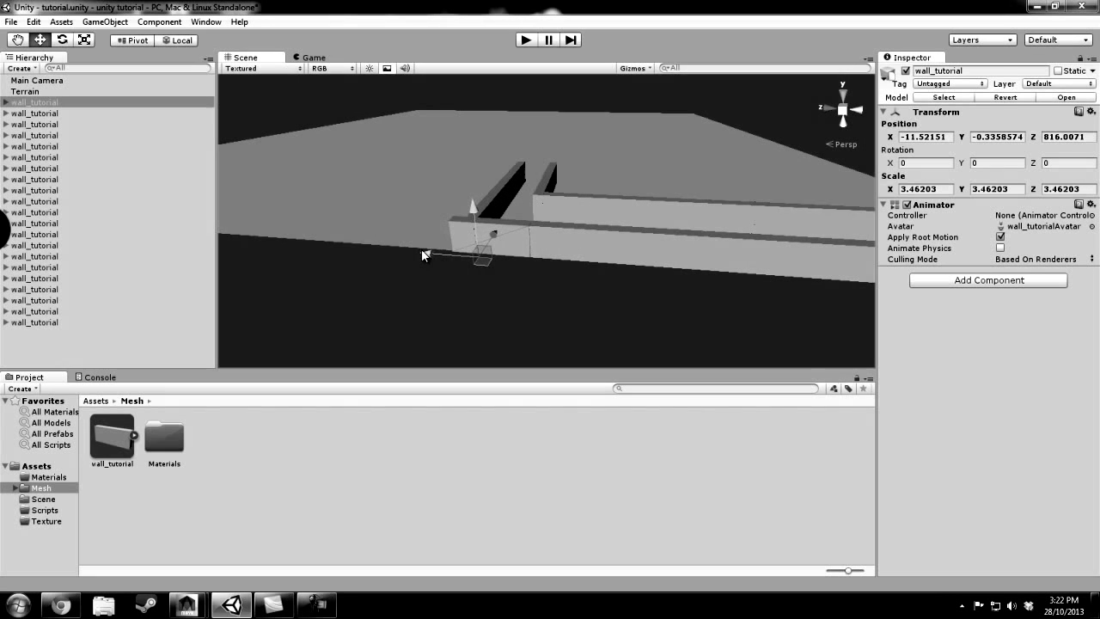
# Move the three rotated outer walls together to about Z 880.5 so they meet the end of the long outer row, then deselect them
pyautogui.keyDown('alt'); pyautogui.moveTo(394, 191); pyautogui.dragTo(553, 248); pyautogui.keyUp('alt')
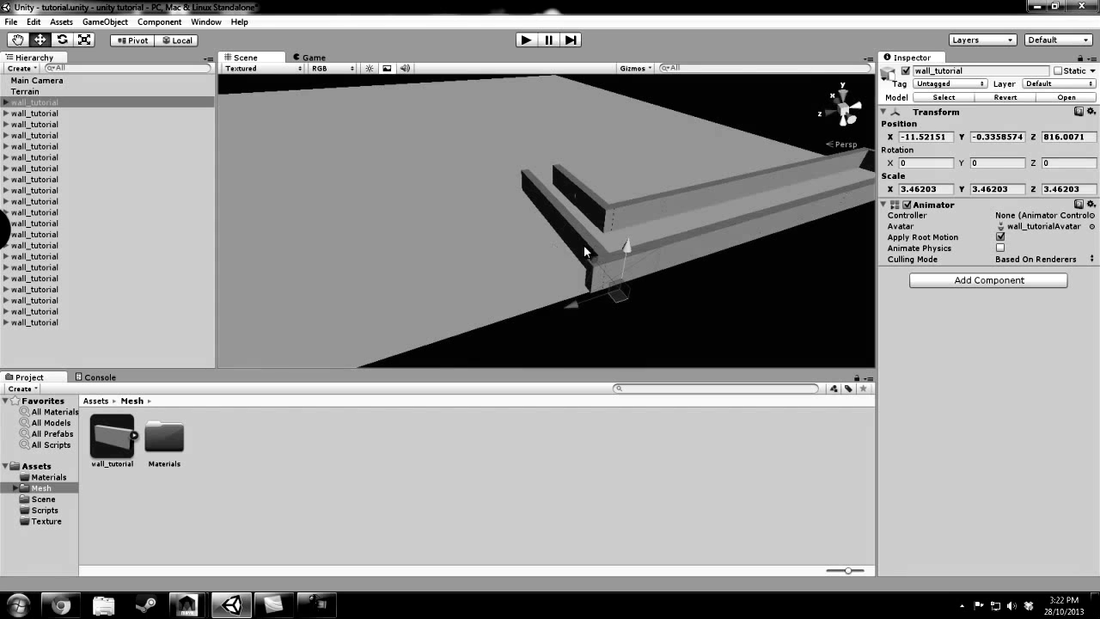
pyautogui.click(581, 238)
pyautogui.keyDown('shift'); pyautogui.click(527, 177); pyautogui.keyUp('shift')
pyautogui.keyDown('shift'); pyautogui.click(554, 204); pyautogui.keyUp('shift')
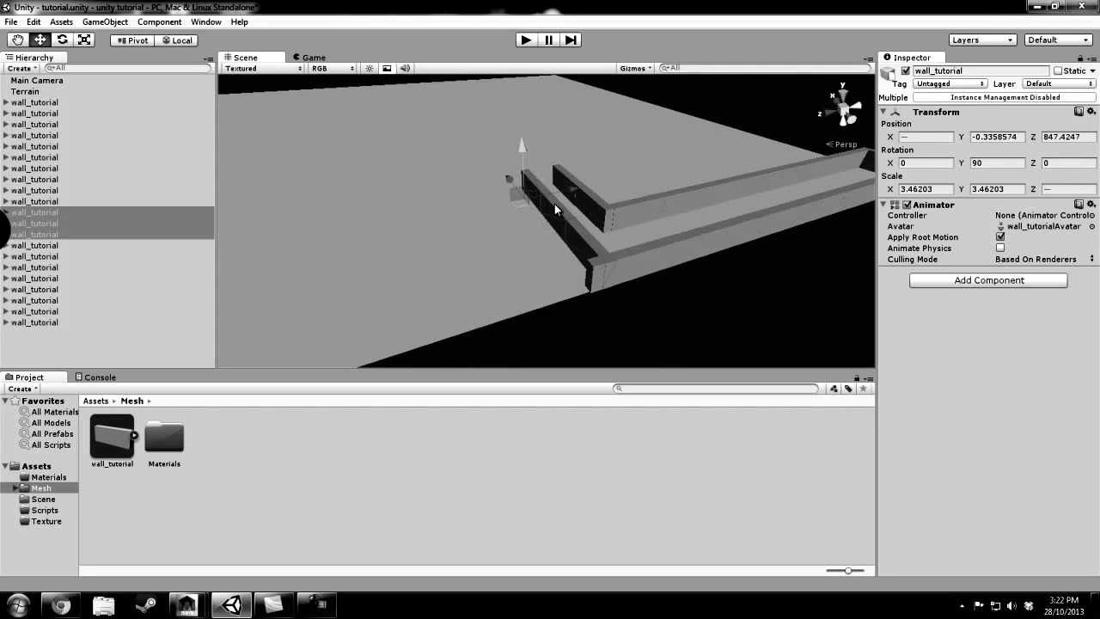
pyautogui.moveTo(572, 193); pyautogui.dragTo(557, 200)
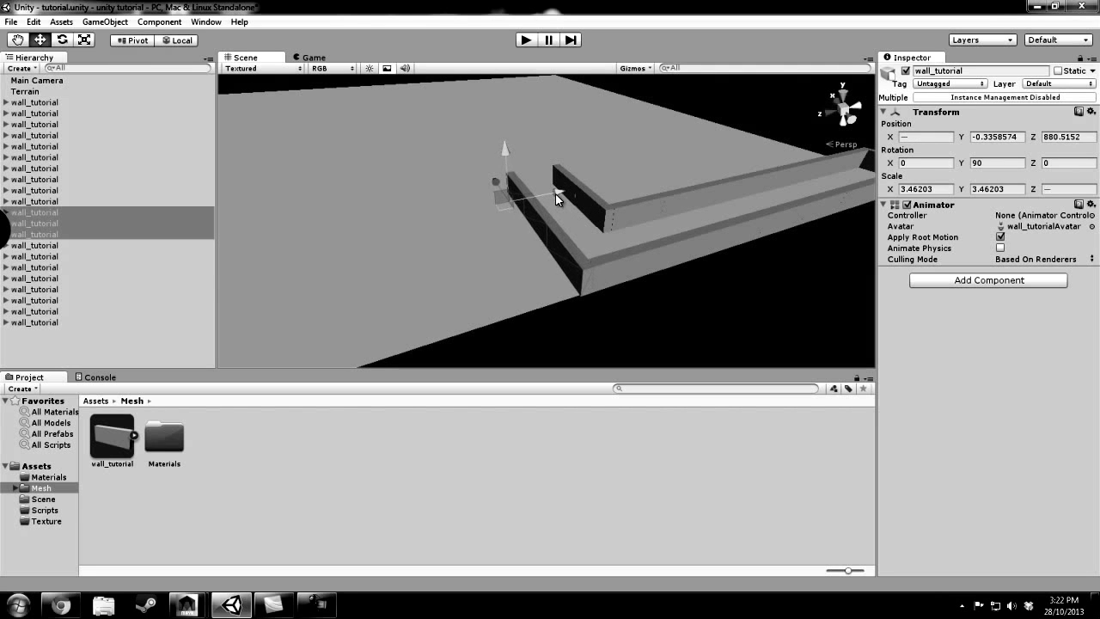
pyautogui.click(645, 181)
pyautogui.keyDown('alt'); pyautogui.moveTo(675, 159); pyautogui.dragTo(758, 104); pyautogui.keyUp('alt')
pyautogui.keyDown('alt'); pyautogui.moveTo(697, 104); pyautogui.dragTo(695, 104); pyautogui.keyUp('alt')
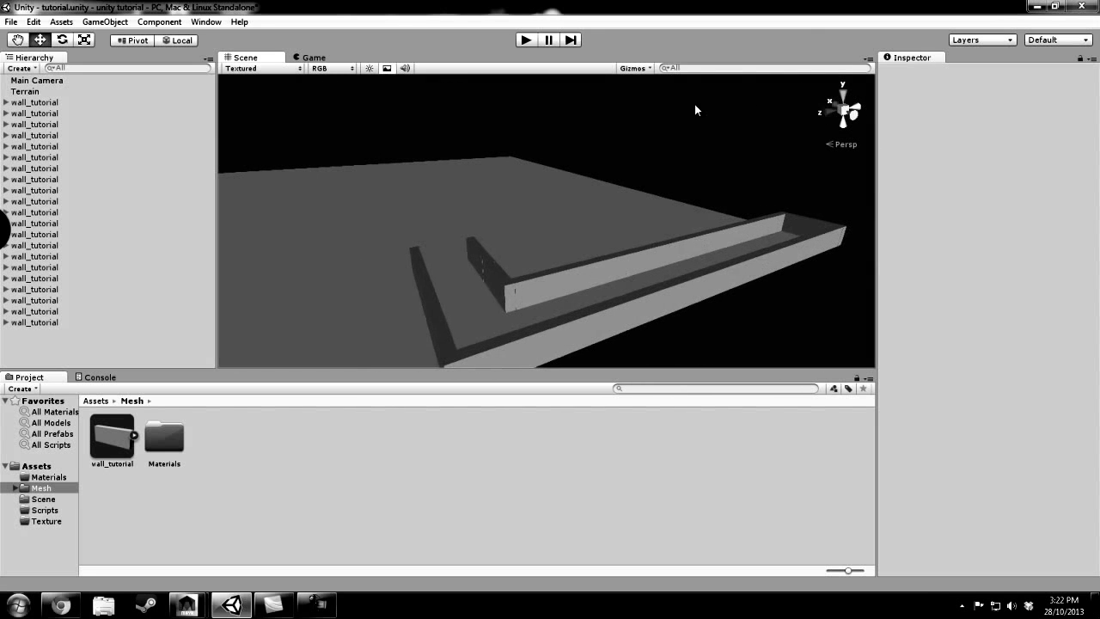